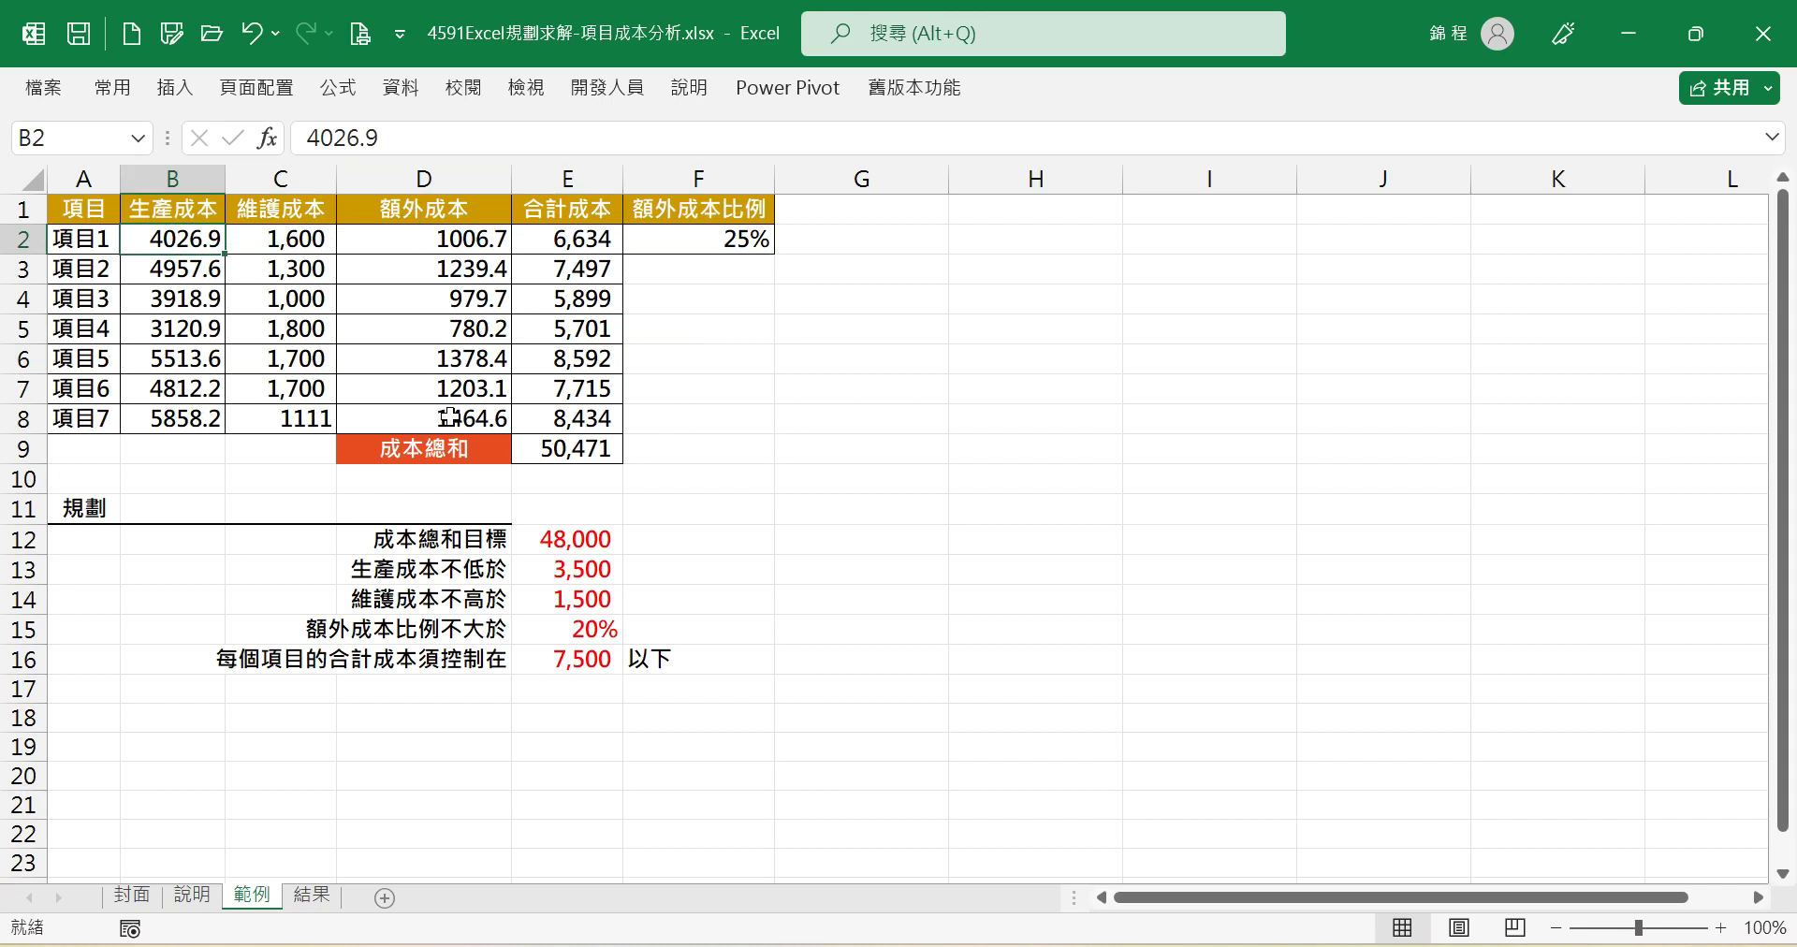
# - Inspect the formulas behind 項目1's extra cost, its combined cost and the overall cost total
pyautogui.click(464, 242)
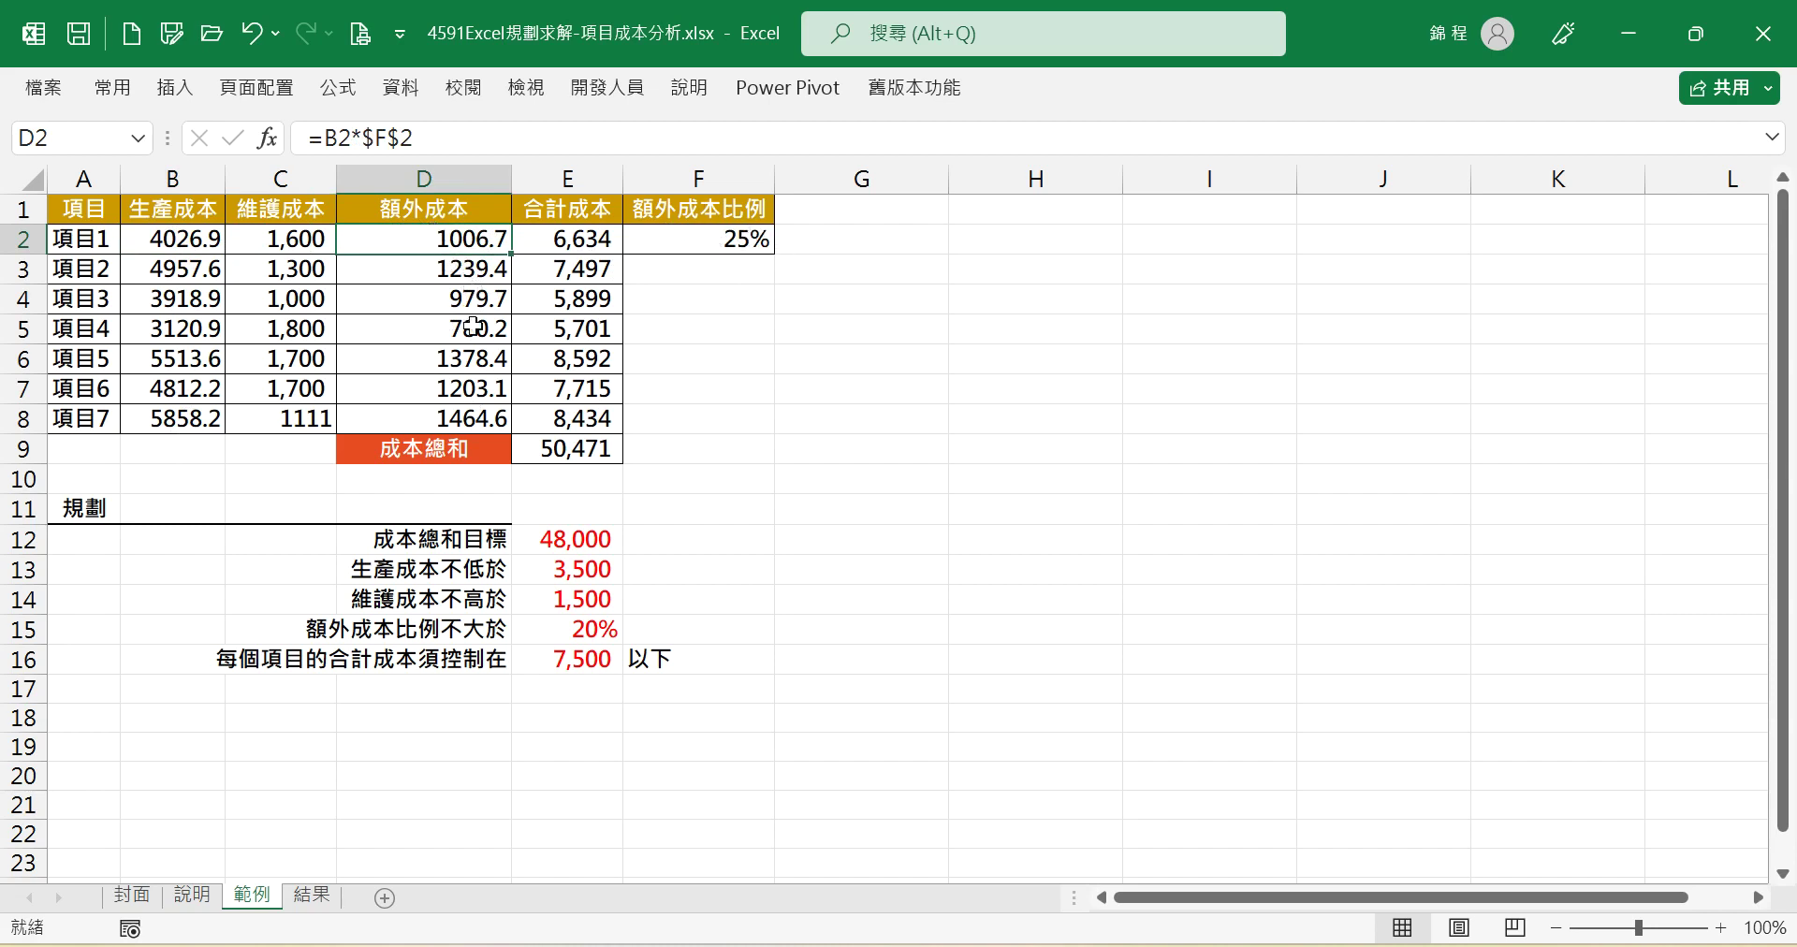
pyautogui.click(549, 245)
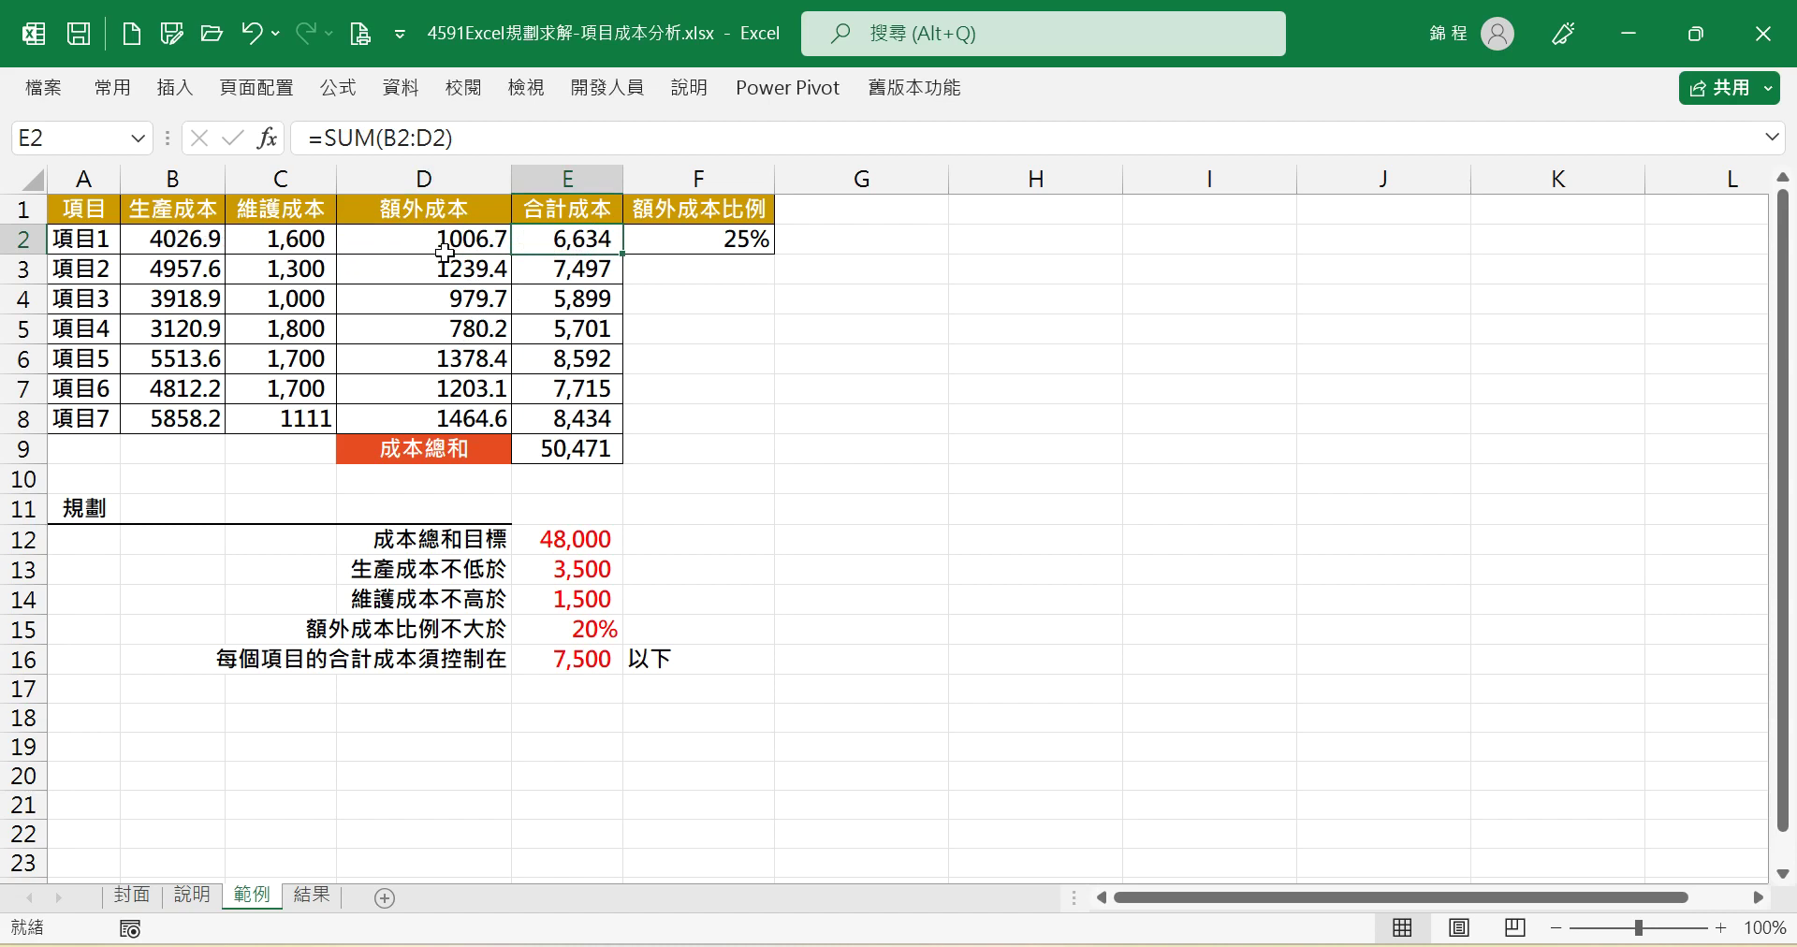
pyautogui.click(580, 455)
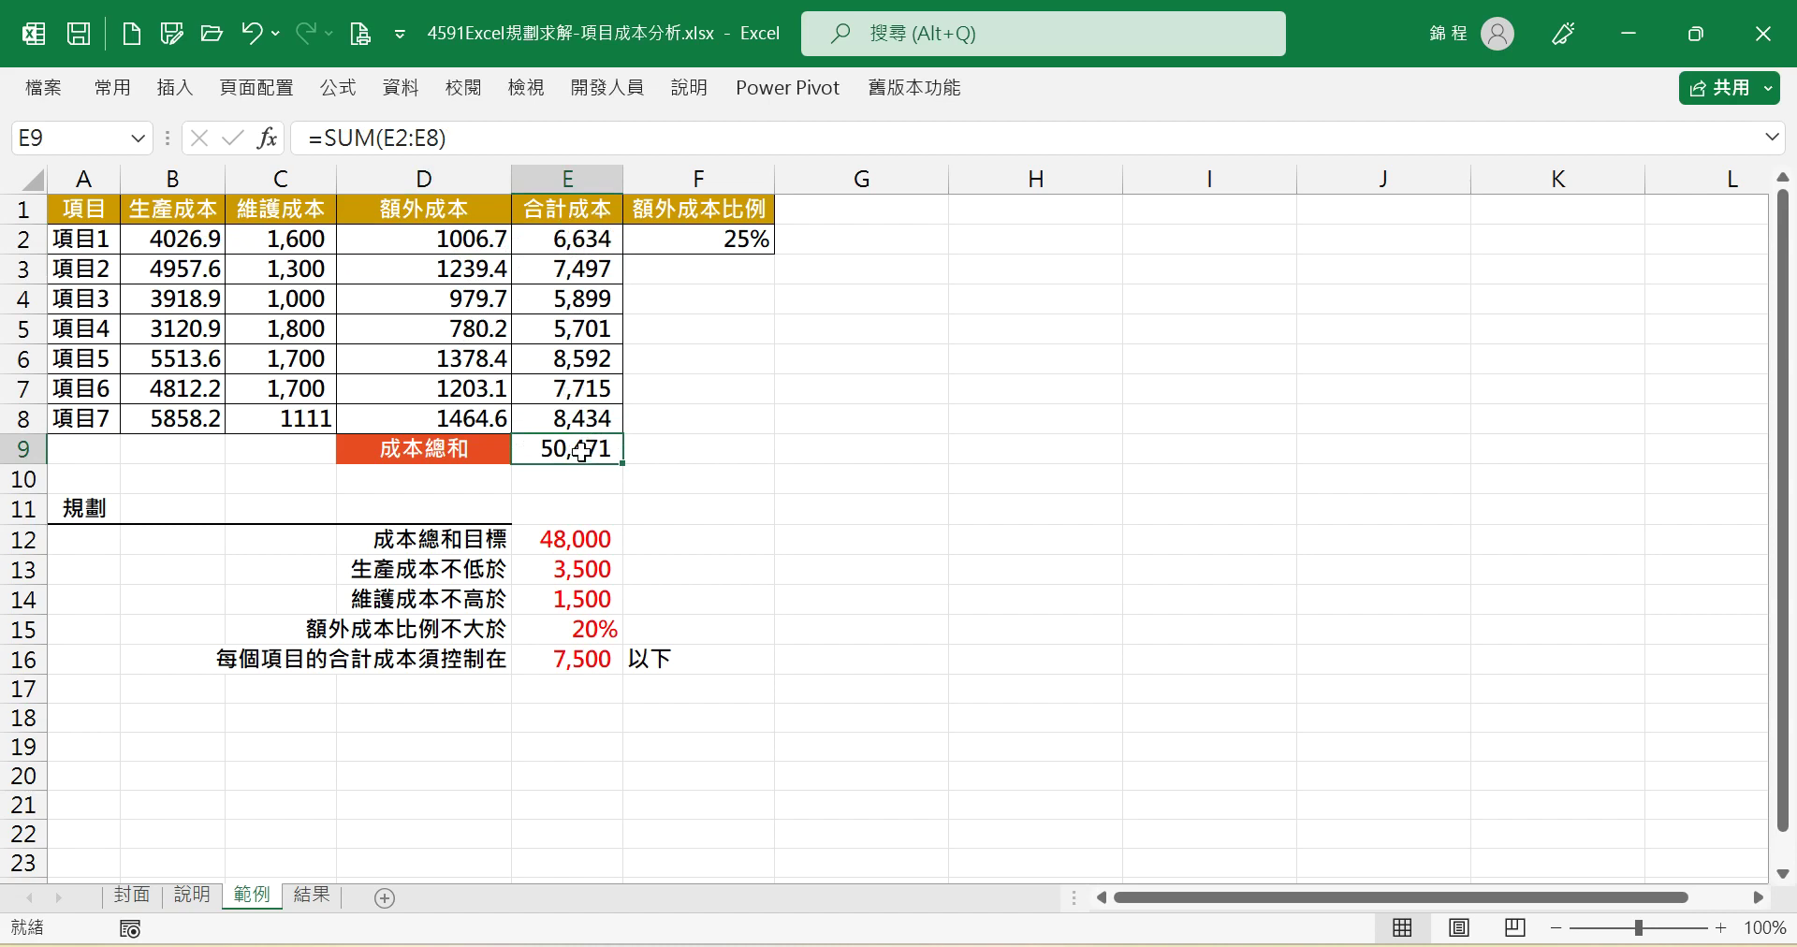
# - Copy the number format of 項目6's maintenance cost in C7 onto 項目7's maintenance cost in C8
pyautogui.click(299, 389)
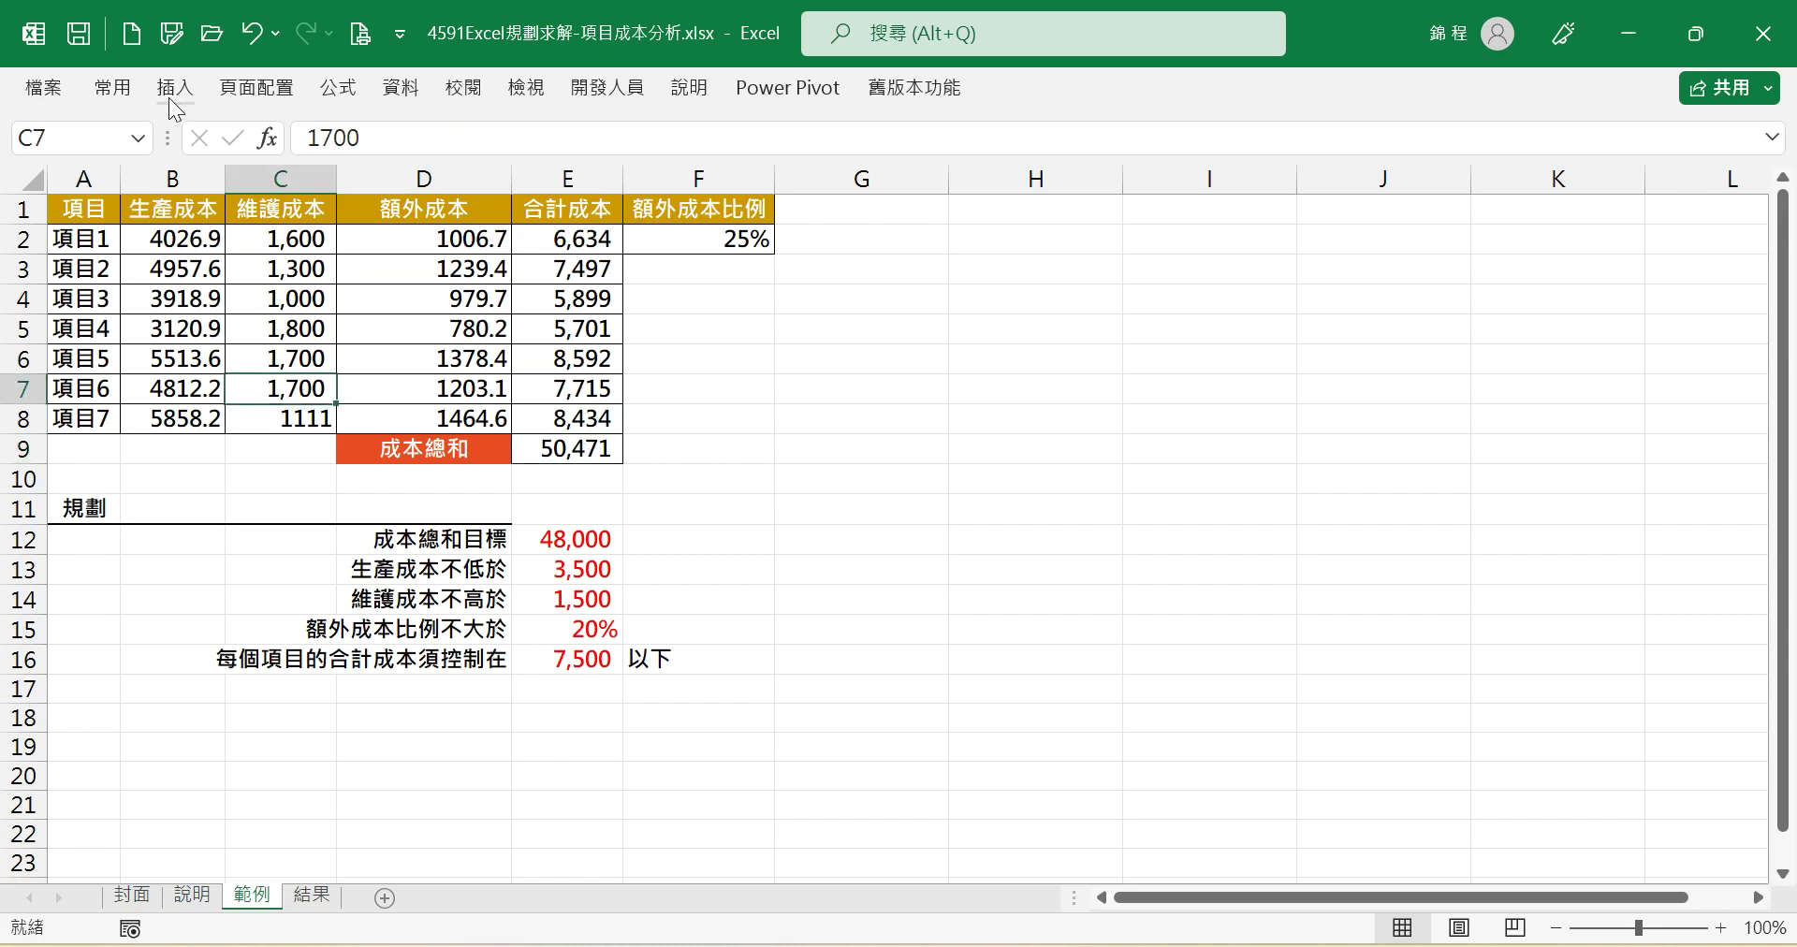
pyautogui.doubleClick(133, 88)
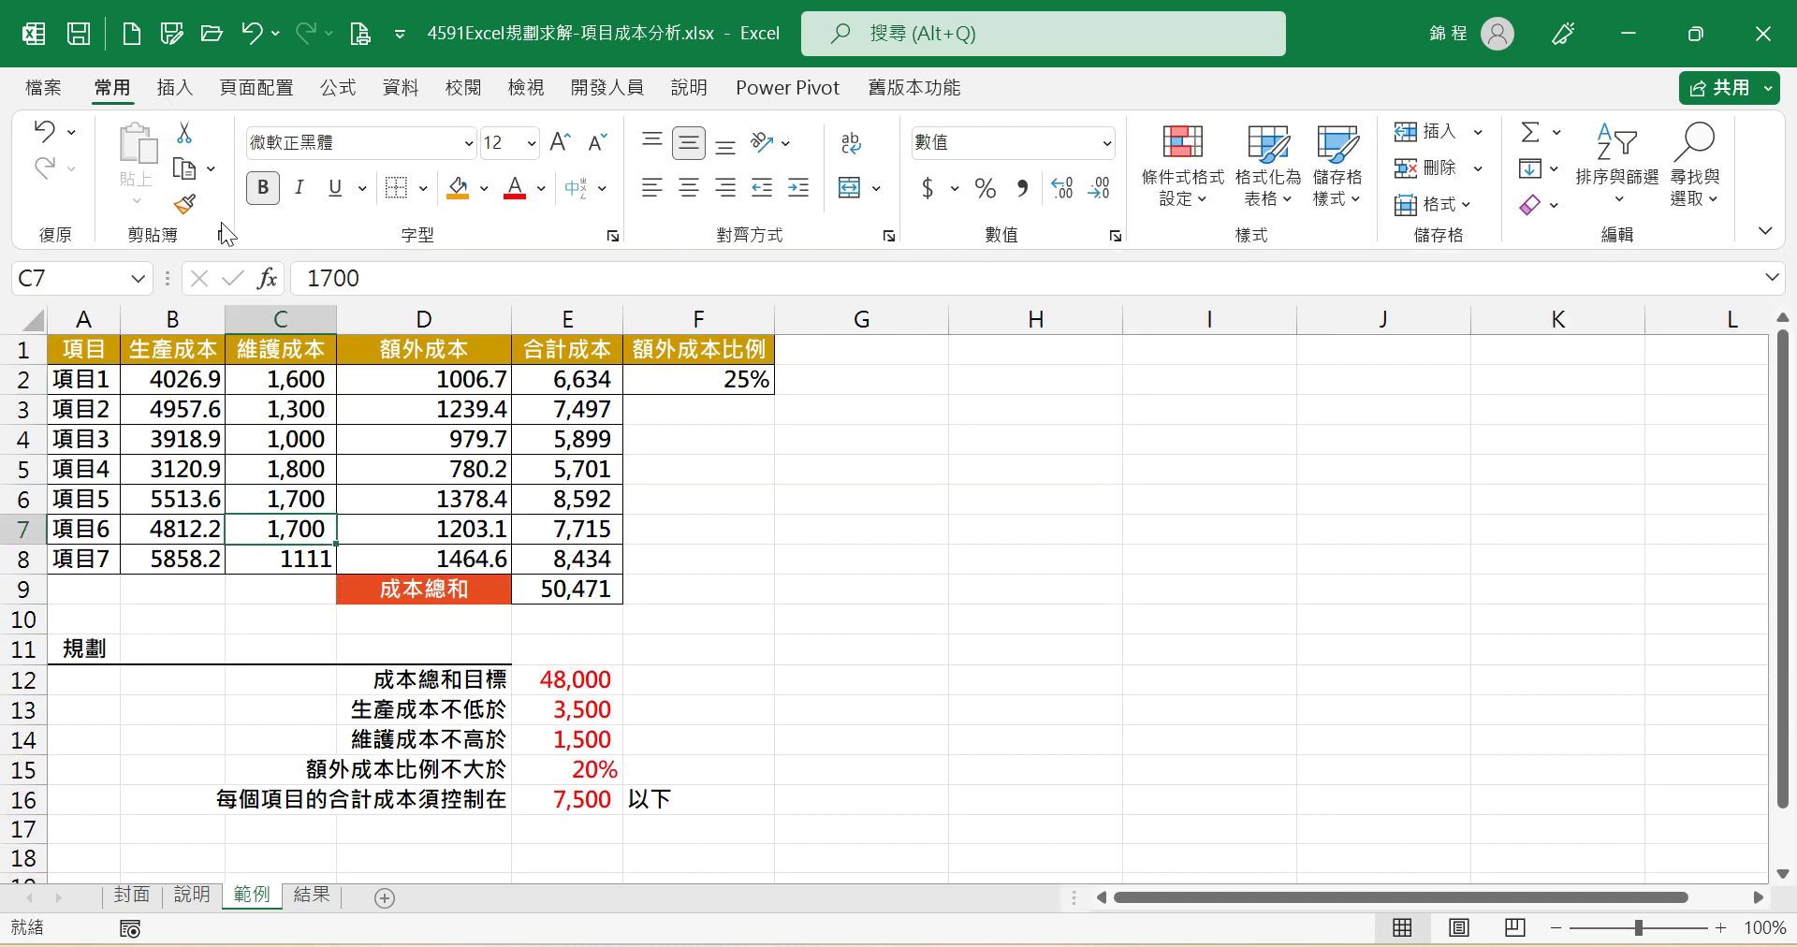
pyautogui.click(186, 204)
pyautogui.click(292, 559)
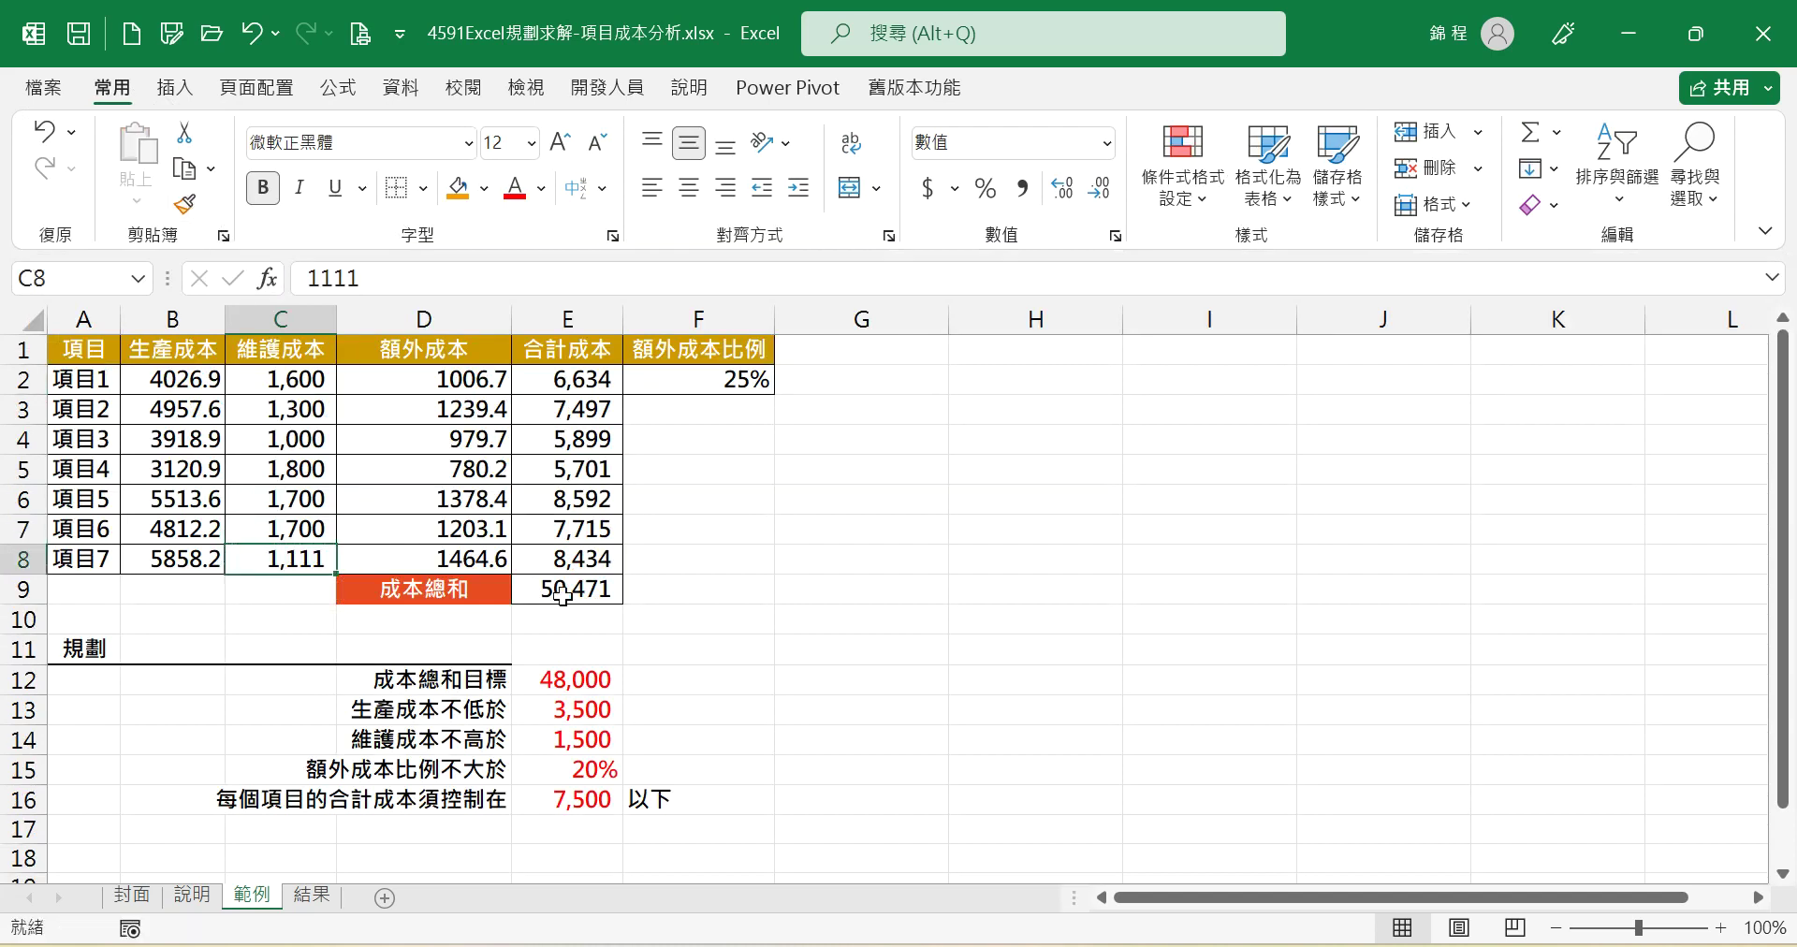
# - Start a Solver model with the cost total in E9 as objective and a target value of 48000
pyautogui.click(567, 592)
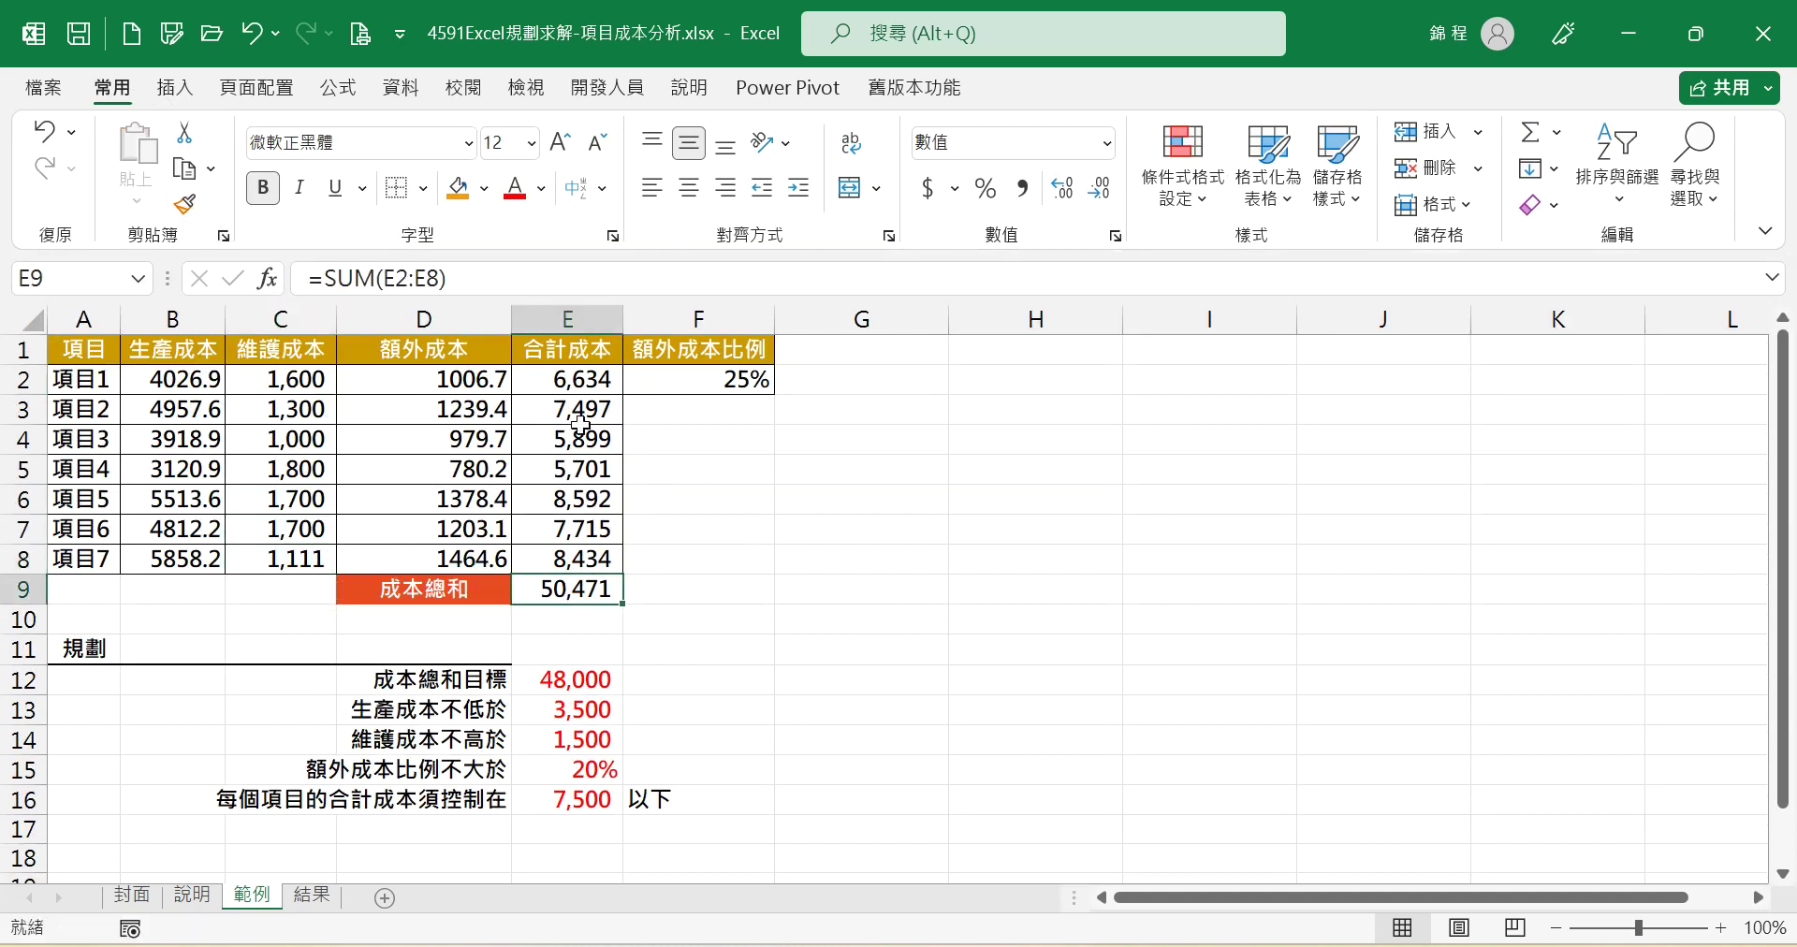
pyautogui.click(412, 92)
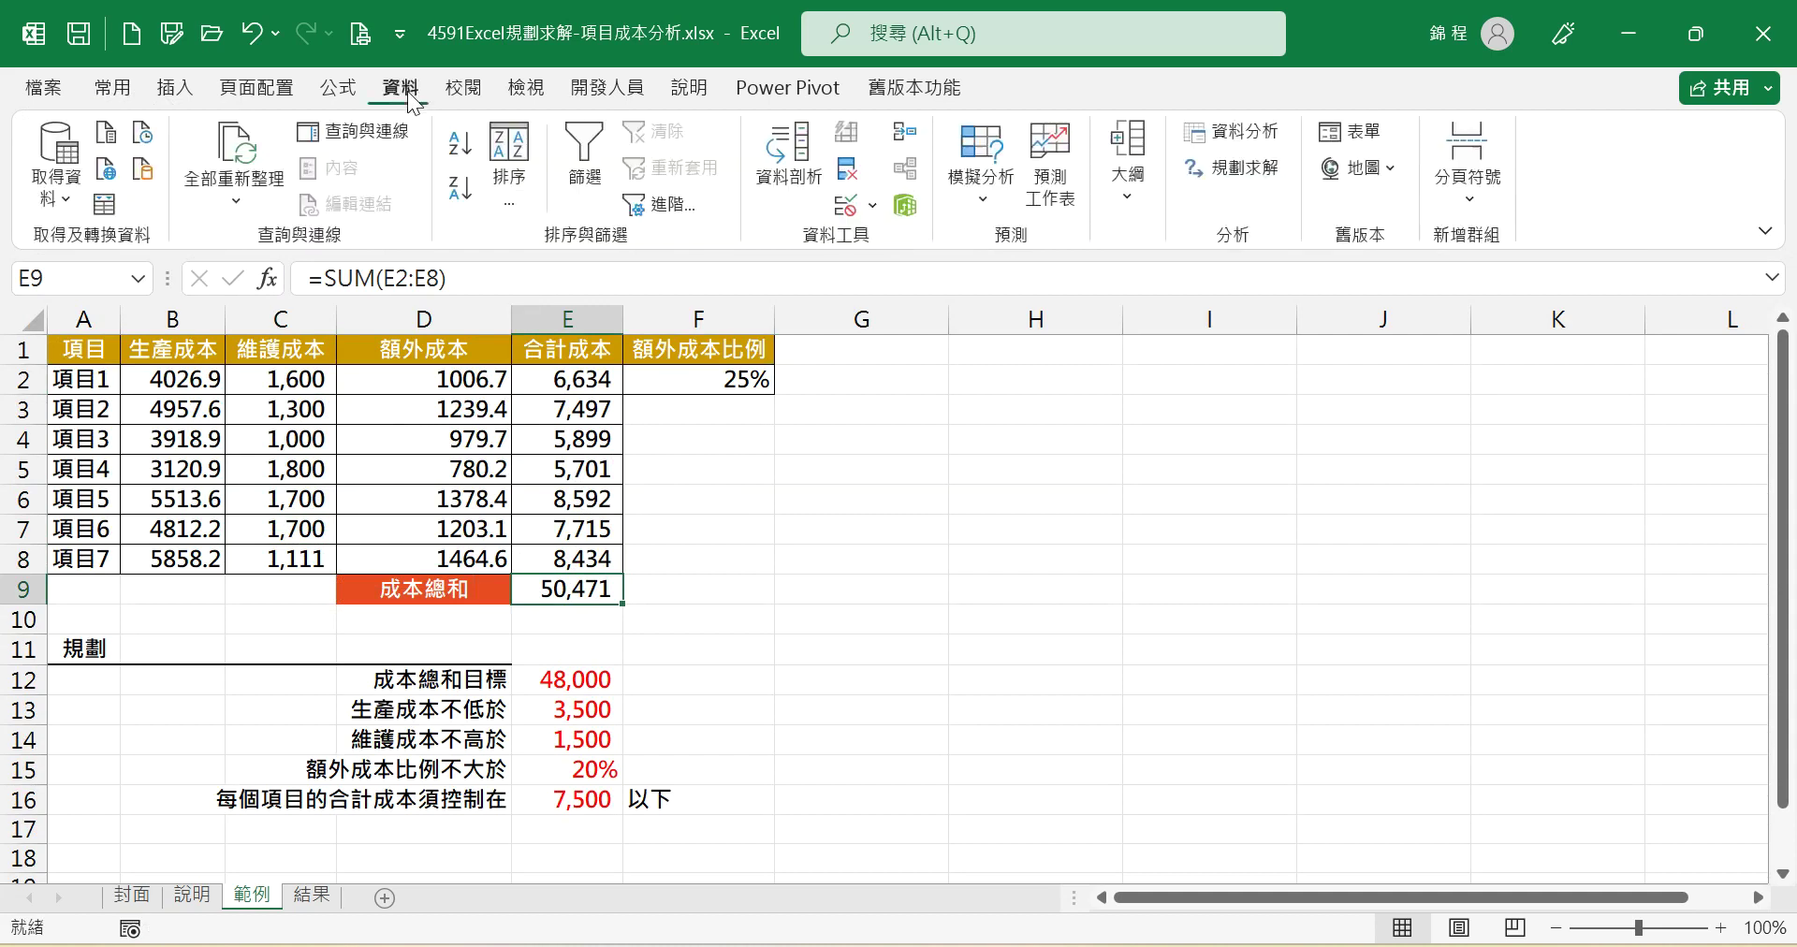
pyautogui.click(1250, 173)
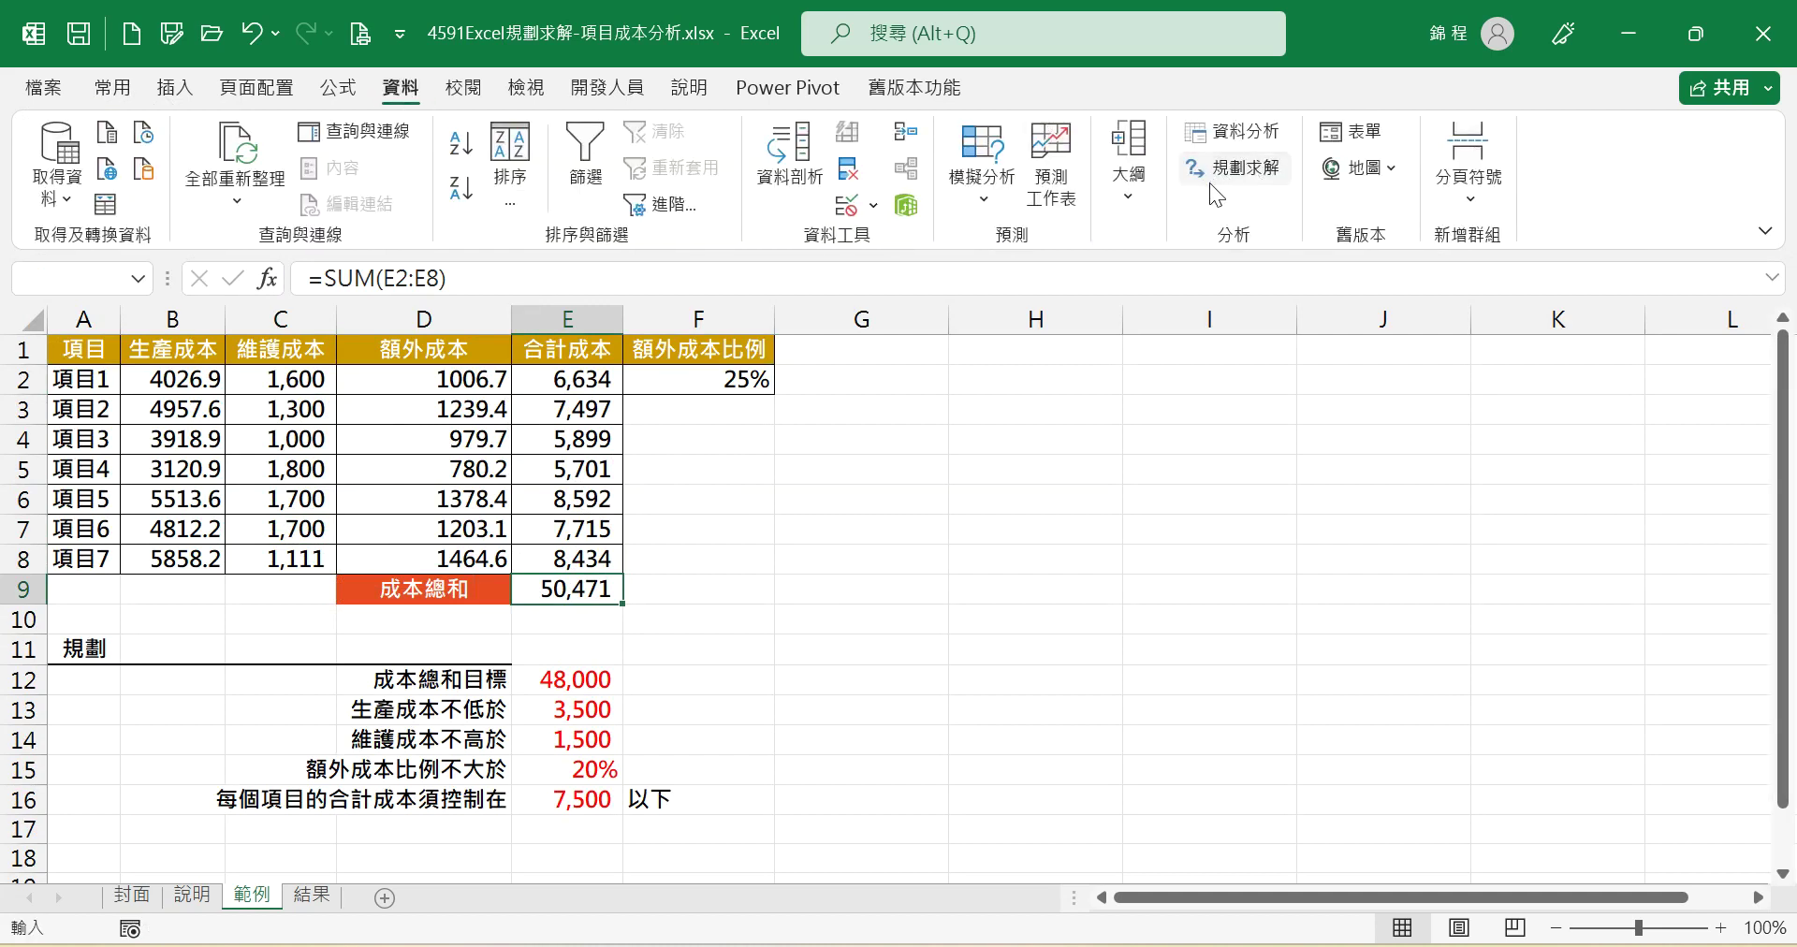
pyautogui.moveTo(929, 150); pyautogui.dragTo(1158, 137)
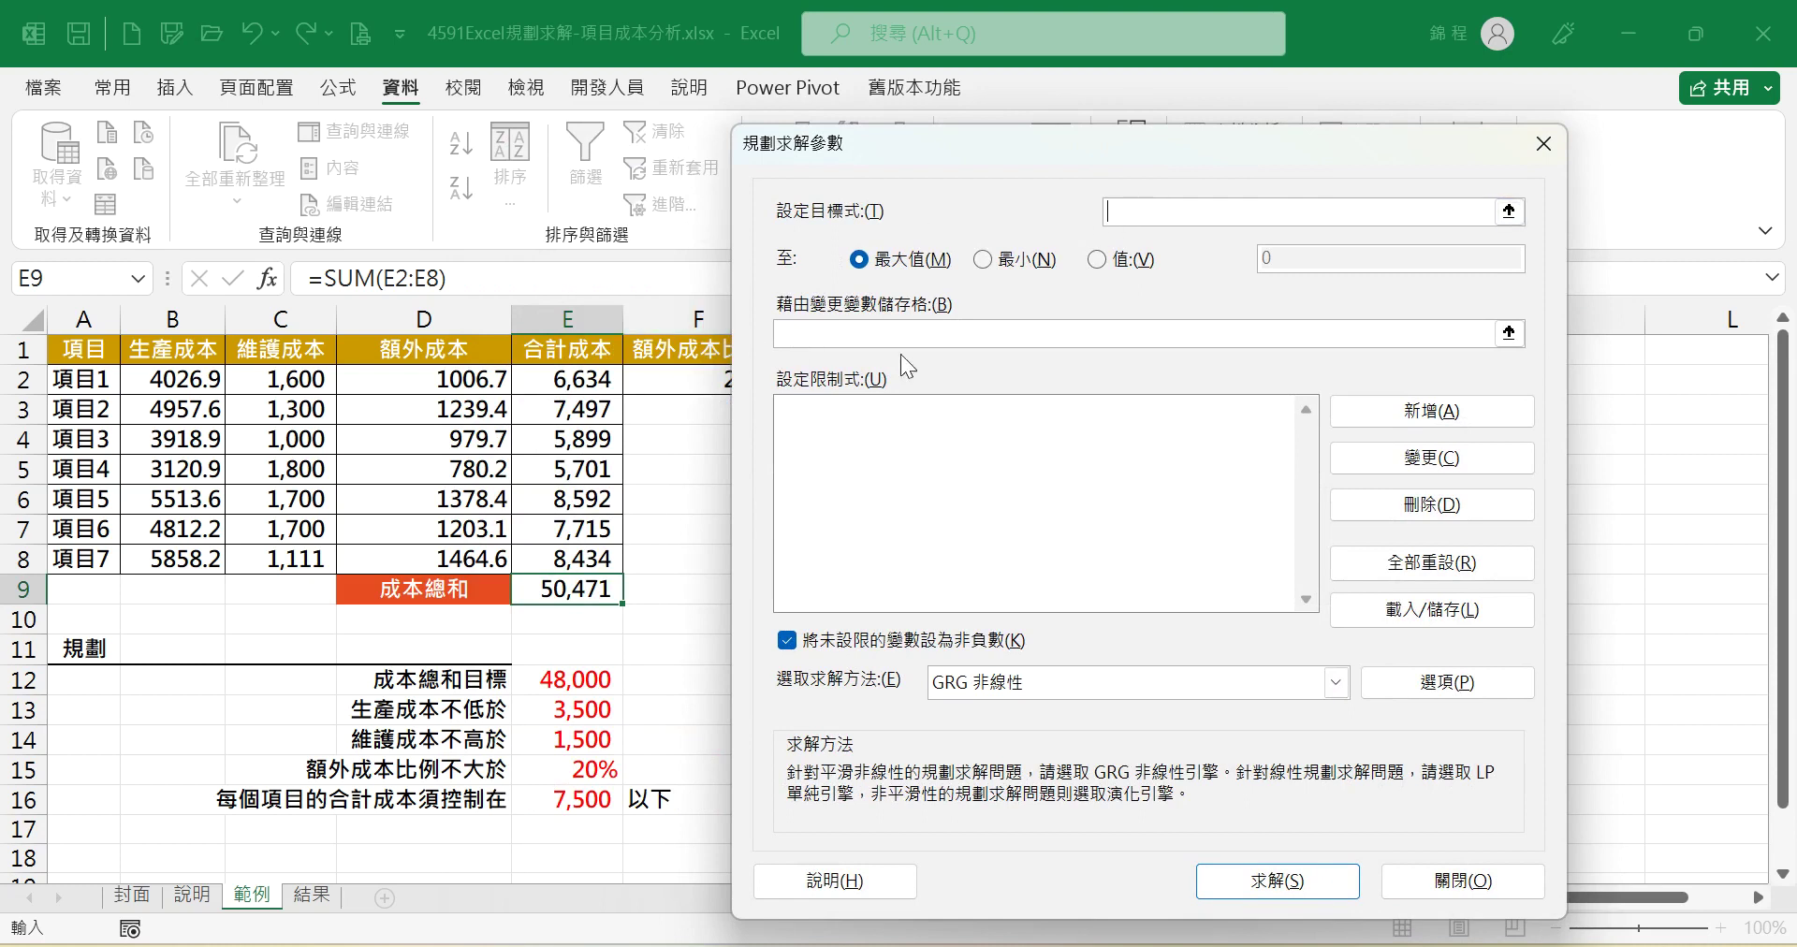
pyautogui.click(584, 589)
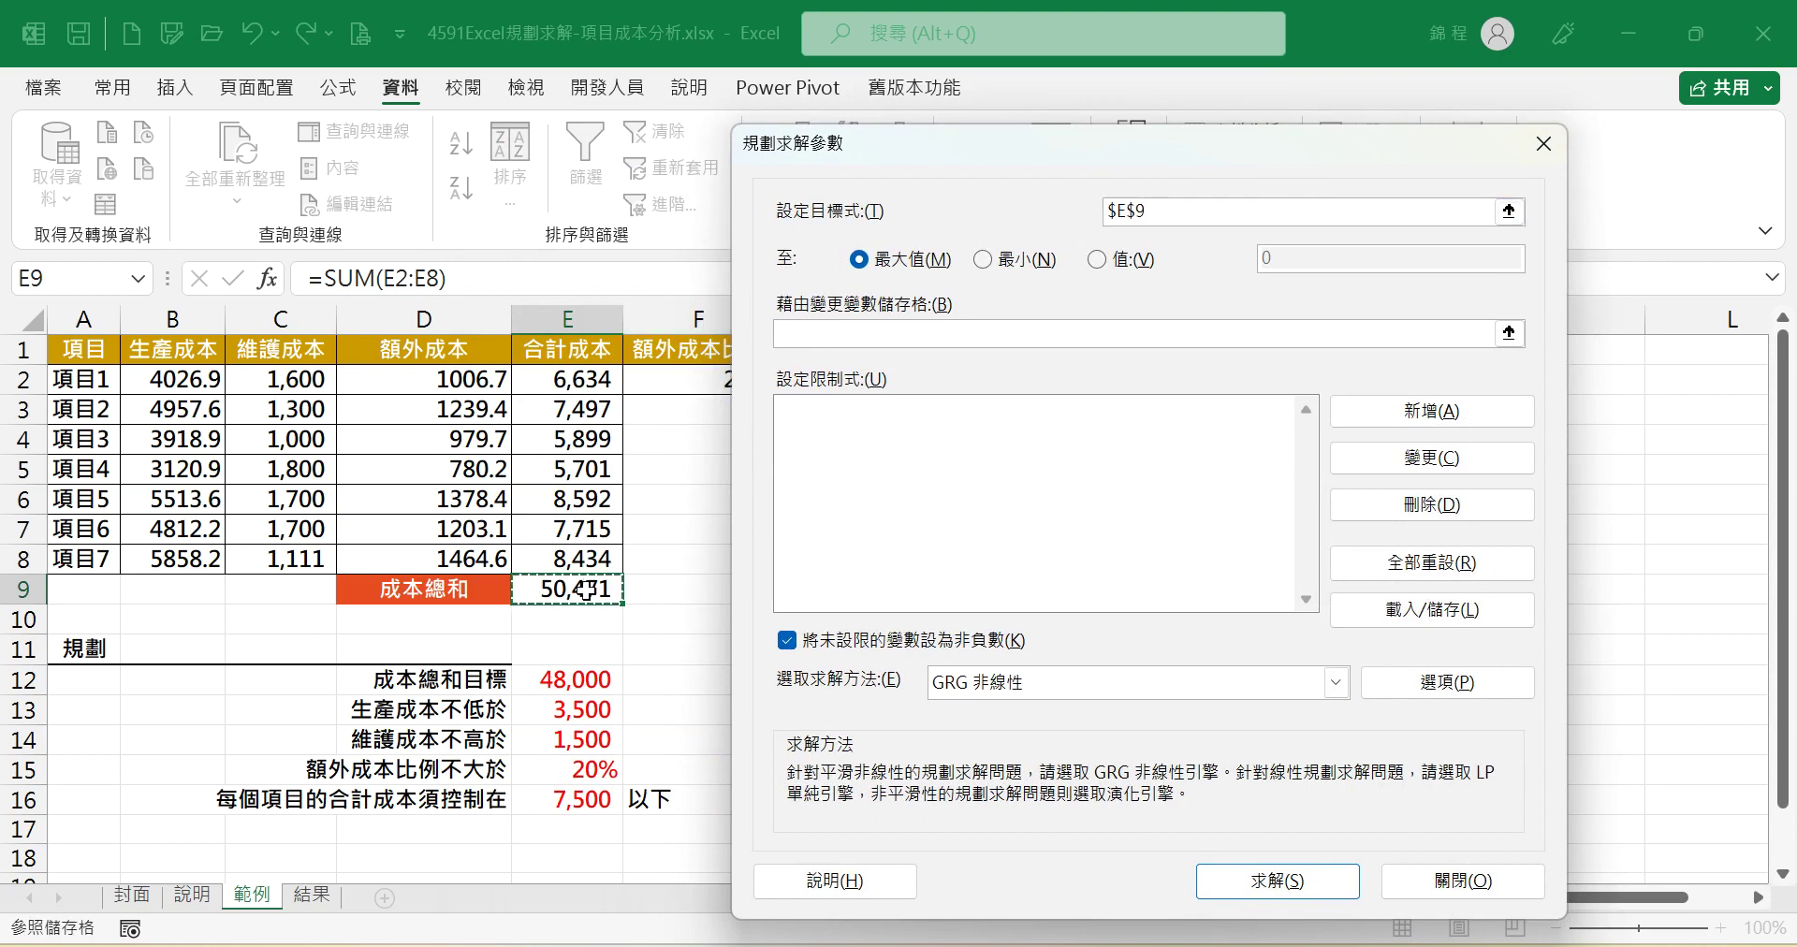
pyautogui.click(1109, 260)
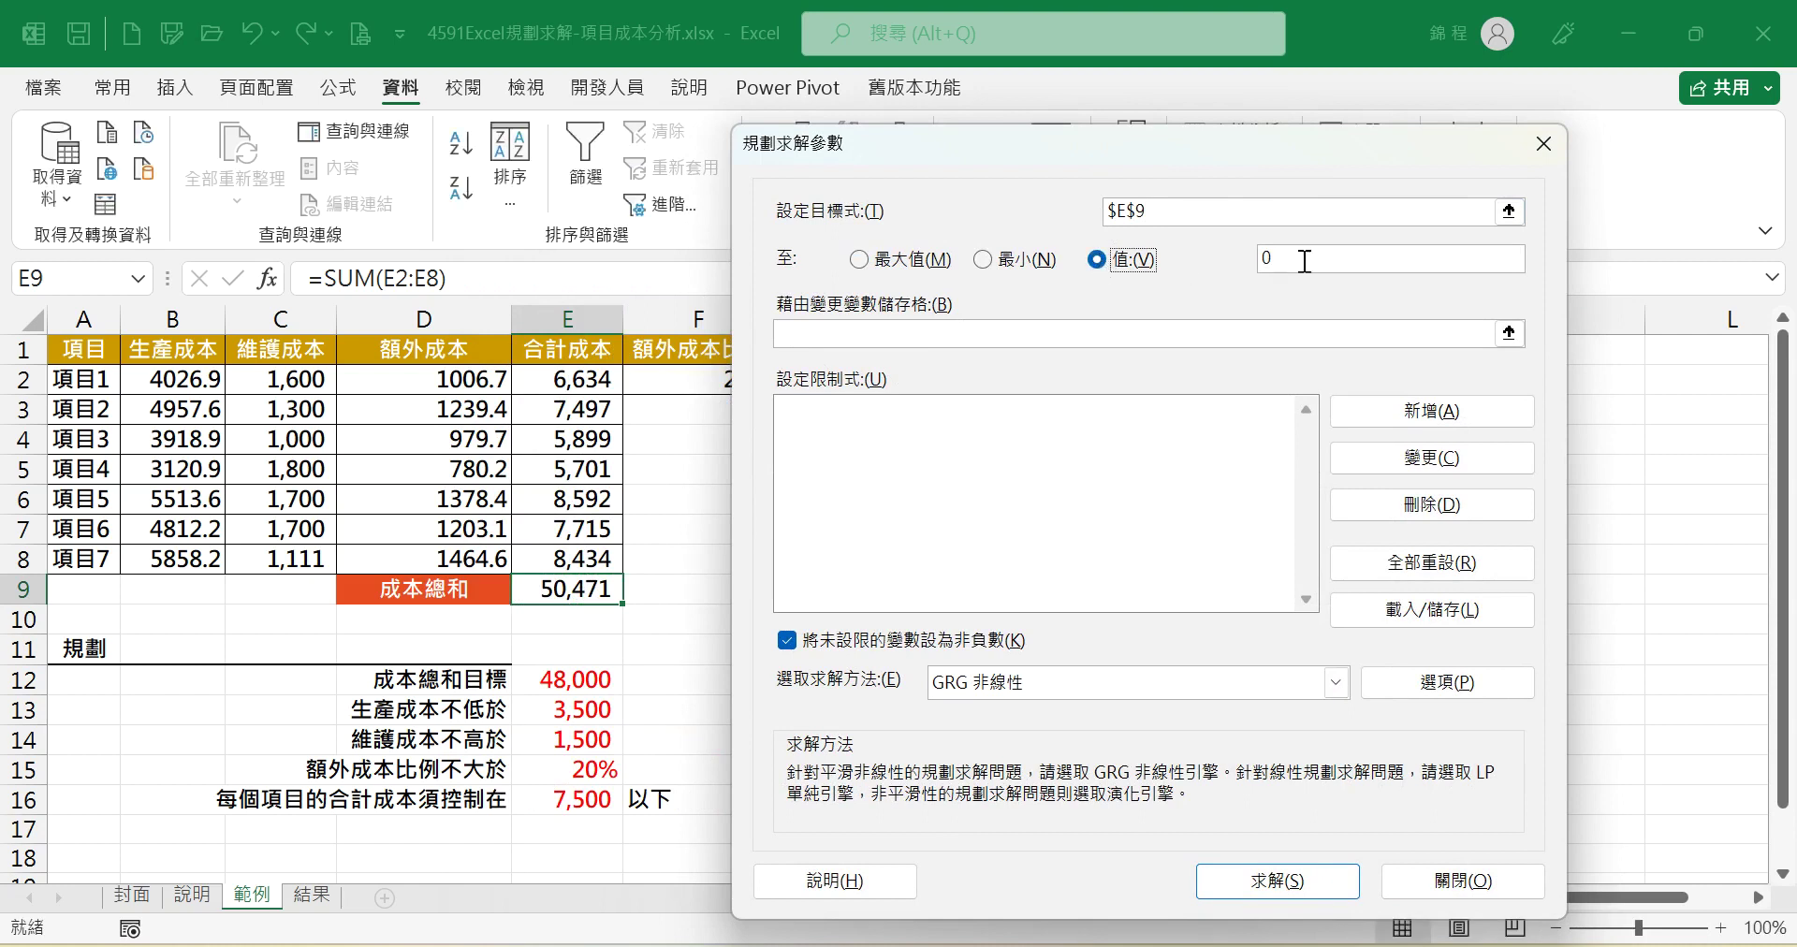
pyautogui.doubleClick(1305, 261)
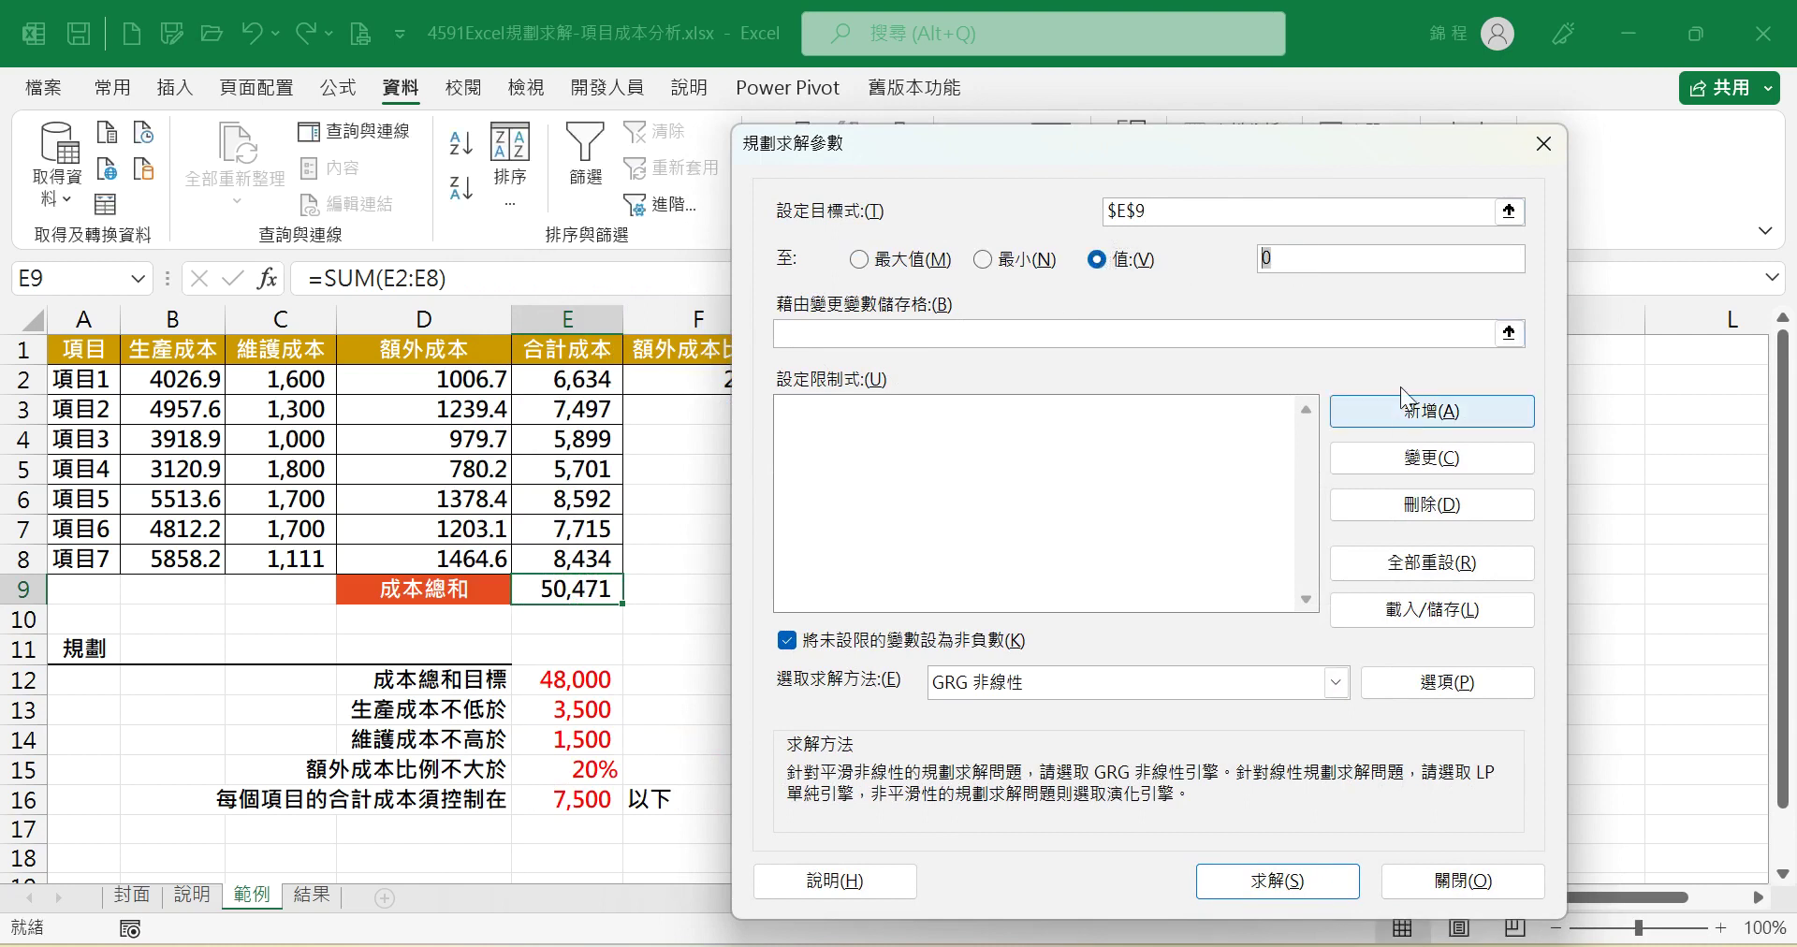
pyautogui.write('48000')
# - Set the Solver's changing variable cells to $B$2:$B$8,$C$2:$C$8,$F$2
pyautogui.click(987, 335)
pyautogui.click(831, 330)
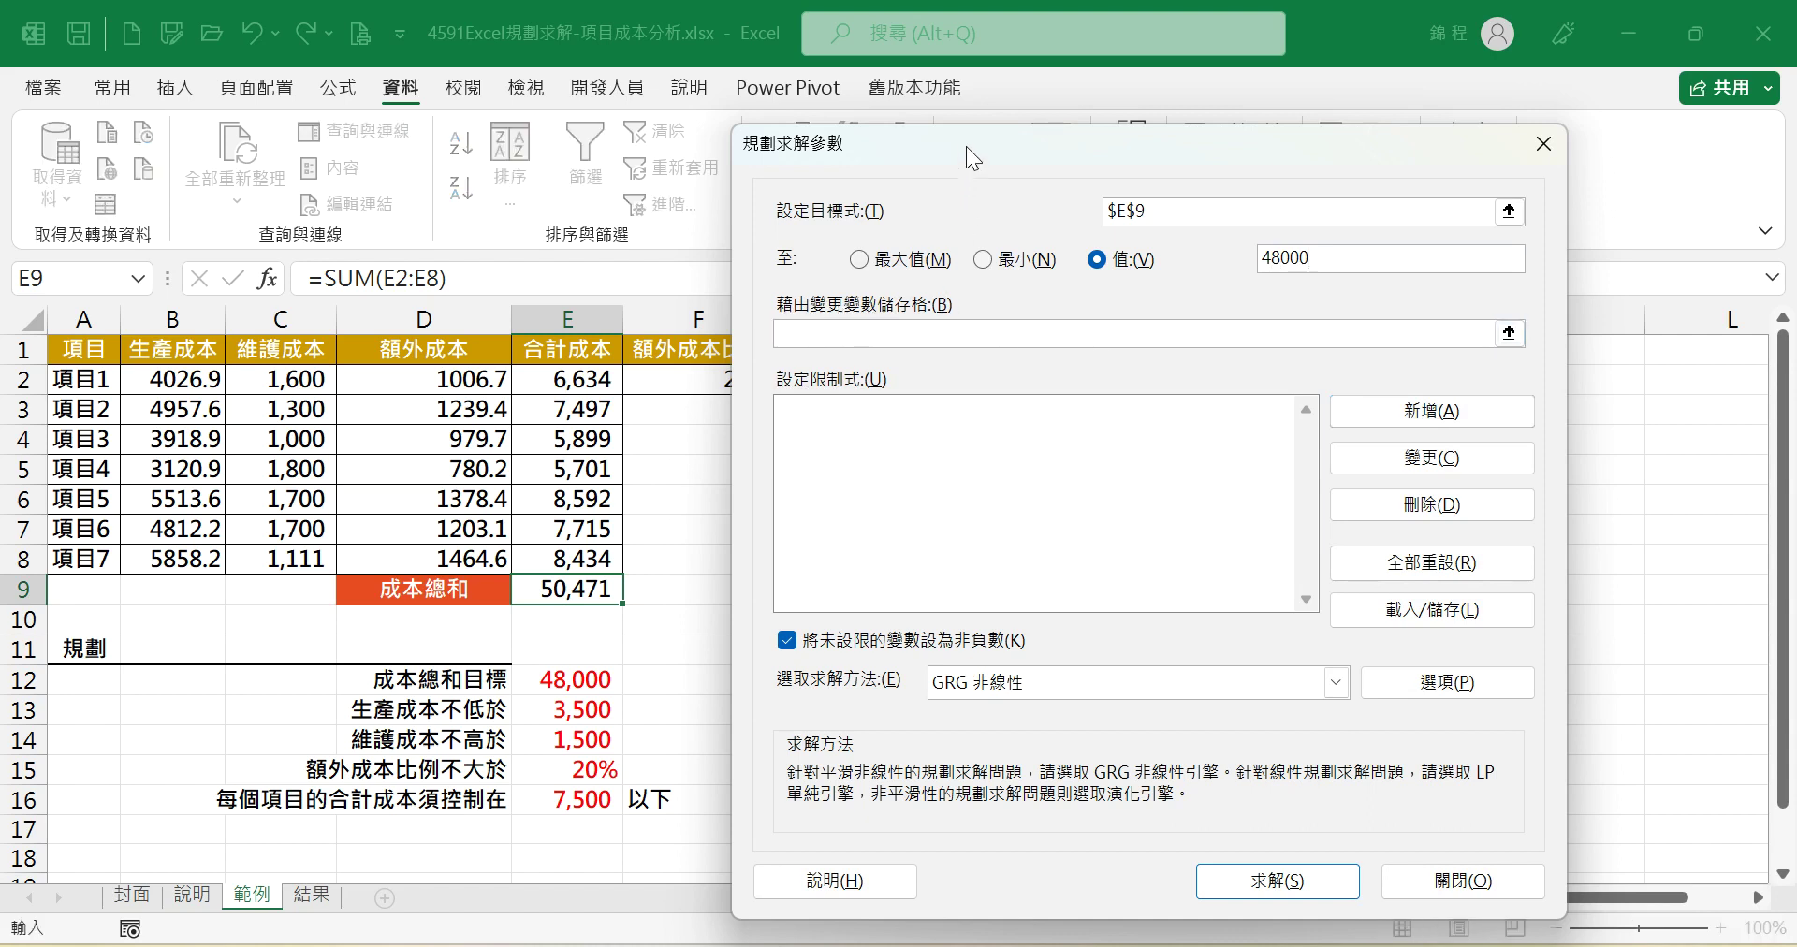
pyautogui.moveTo(966, 146); pyautogui.dragTo(1083, 117)
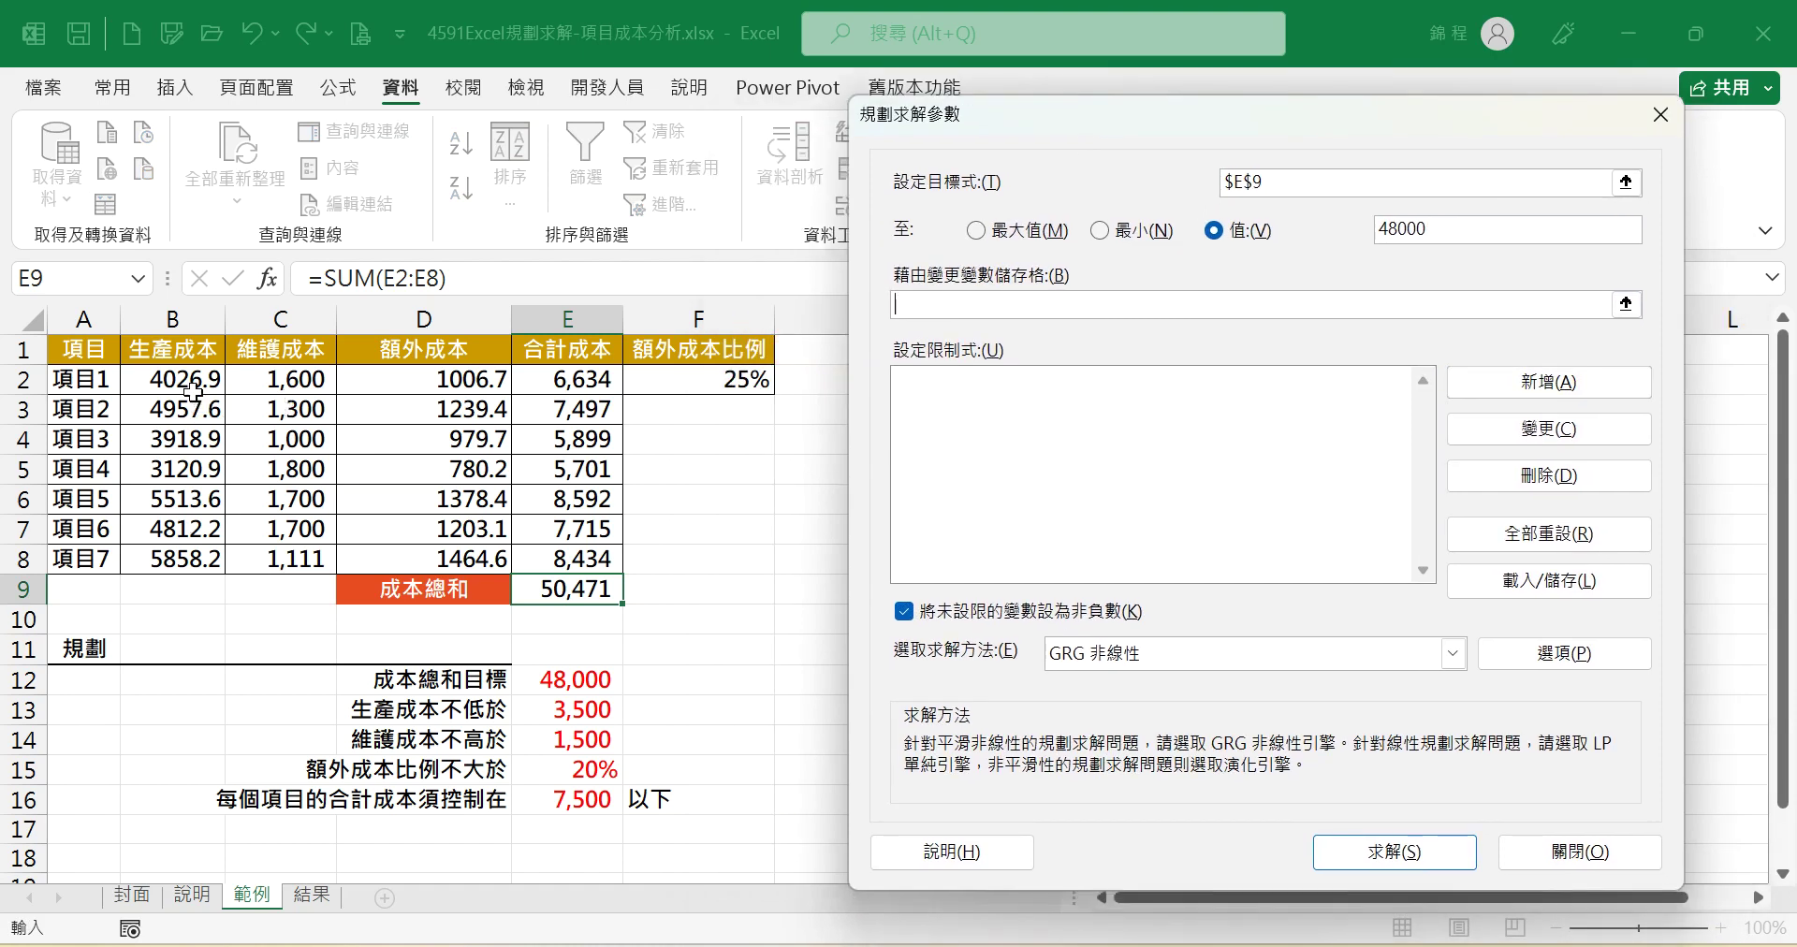
pyautogui.moveTo(192, 391); pyautogui.dragTo(157, 554)
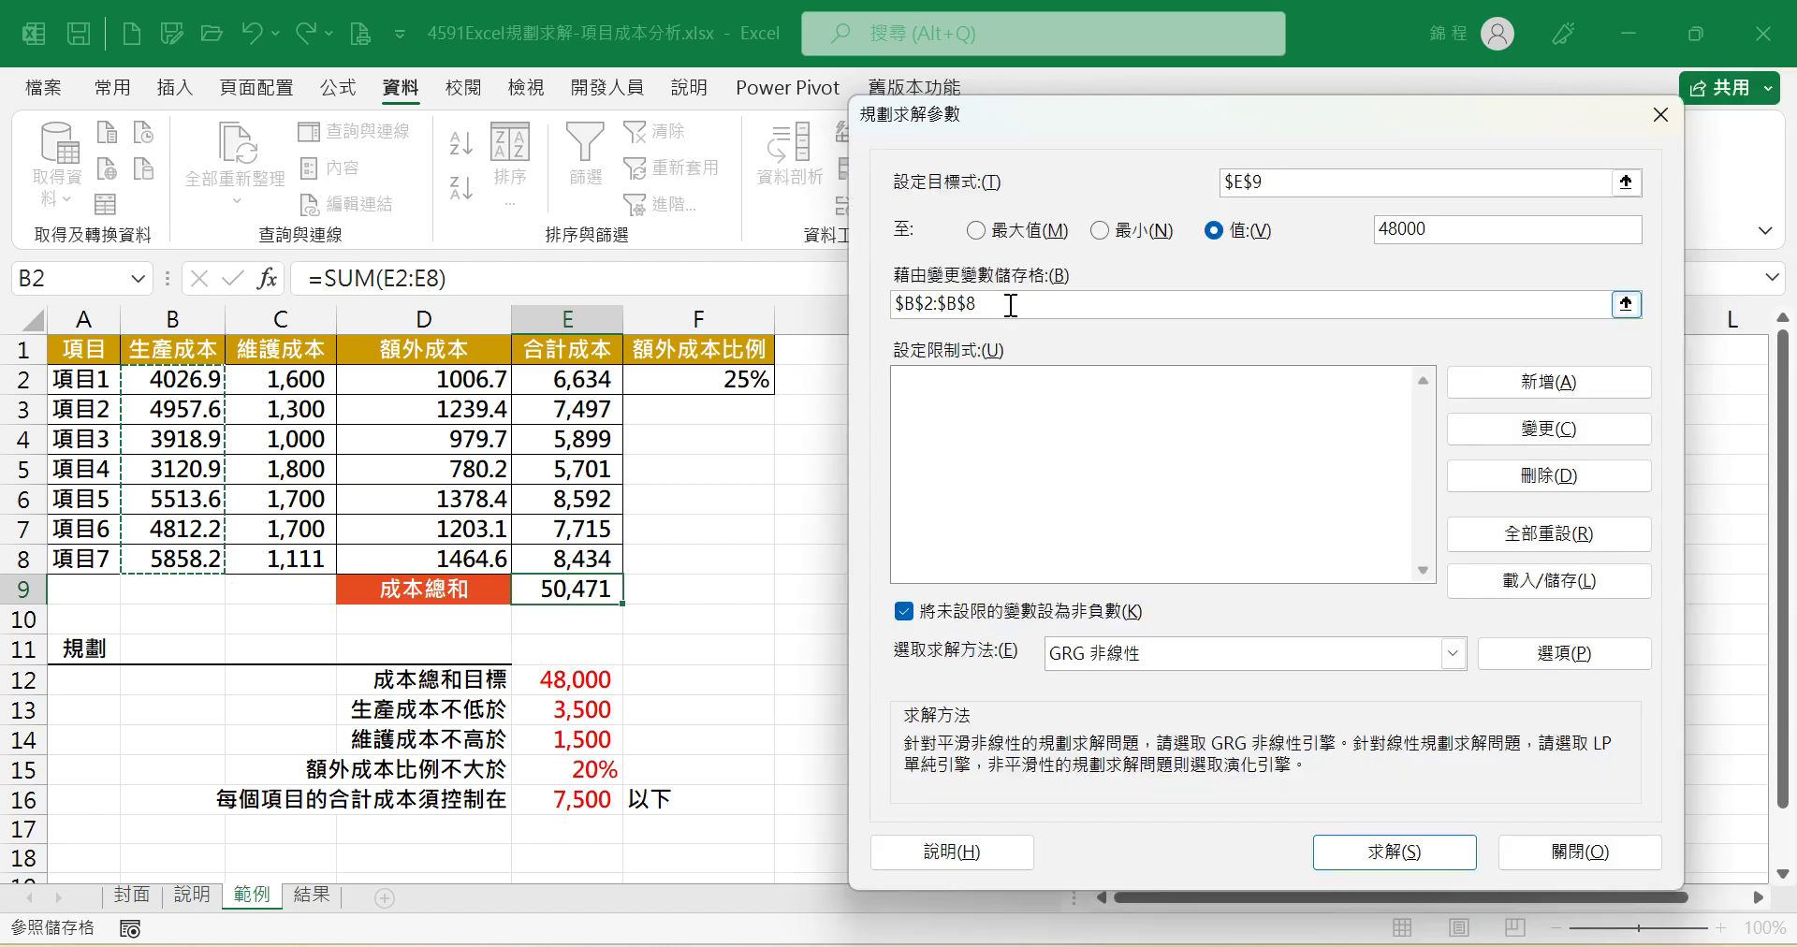
pyautogui.write(',')
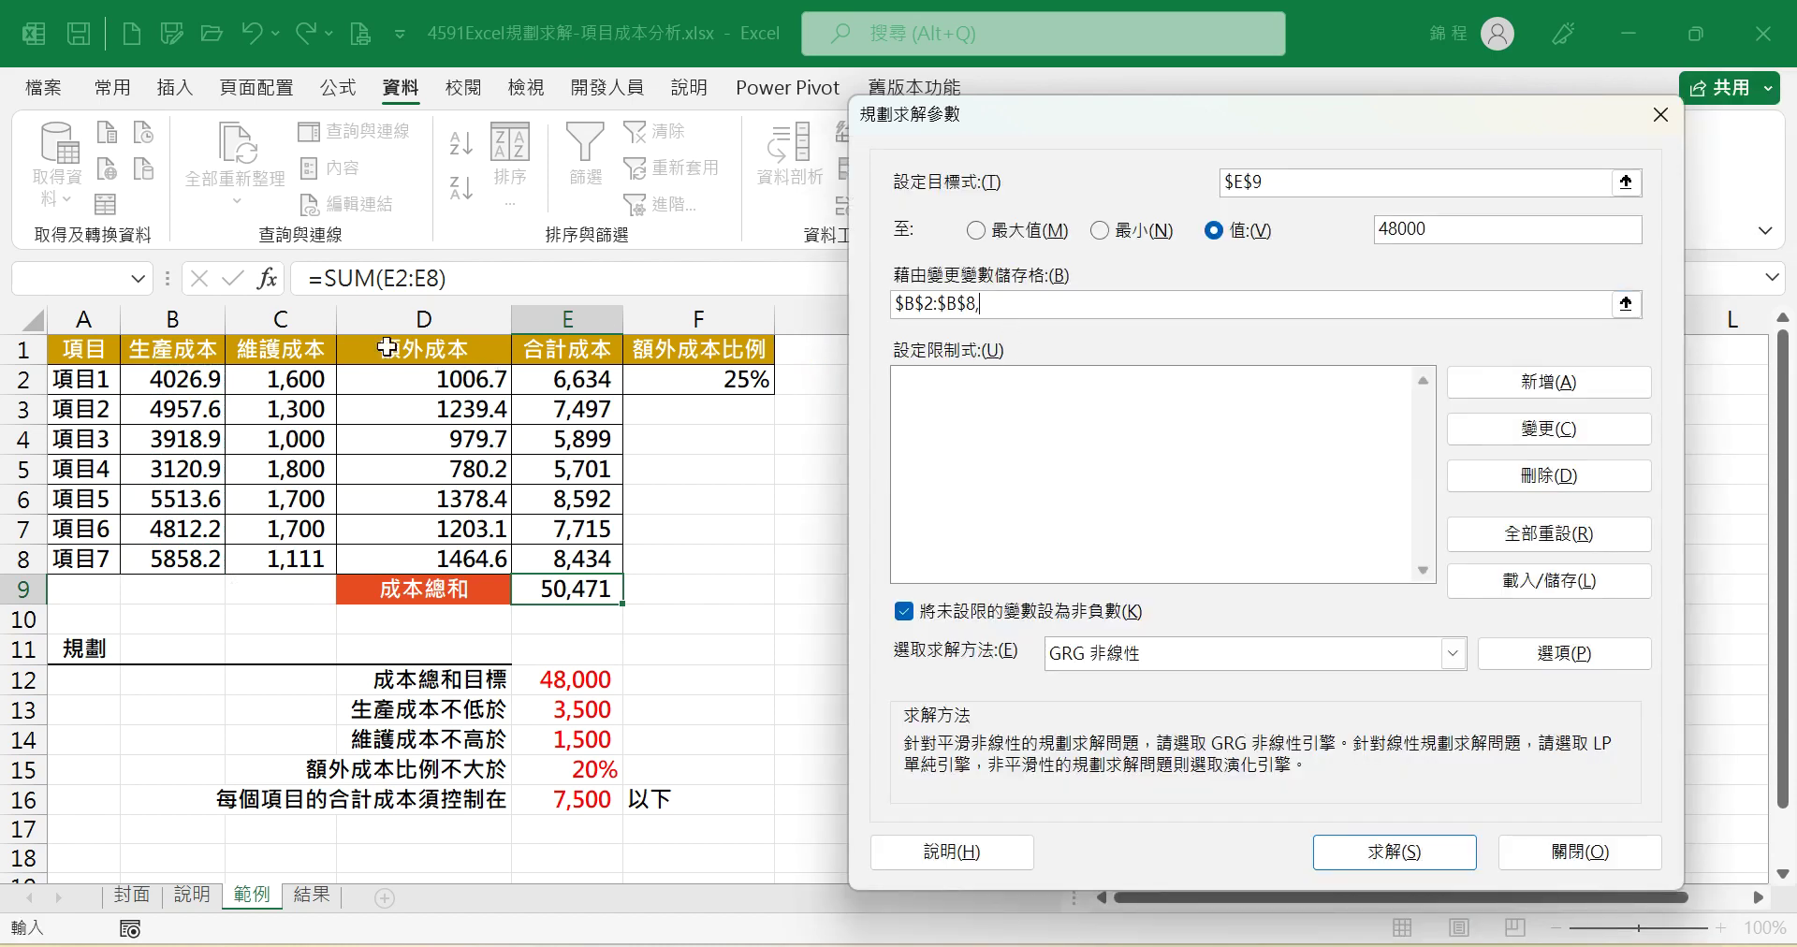
pyautogui.moveTo(287, 382); pyautogui.dragTo(302, 590)
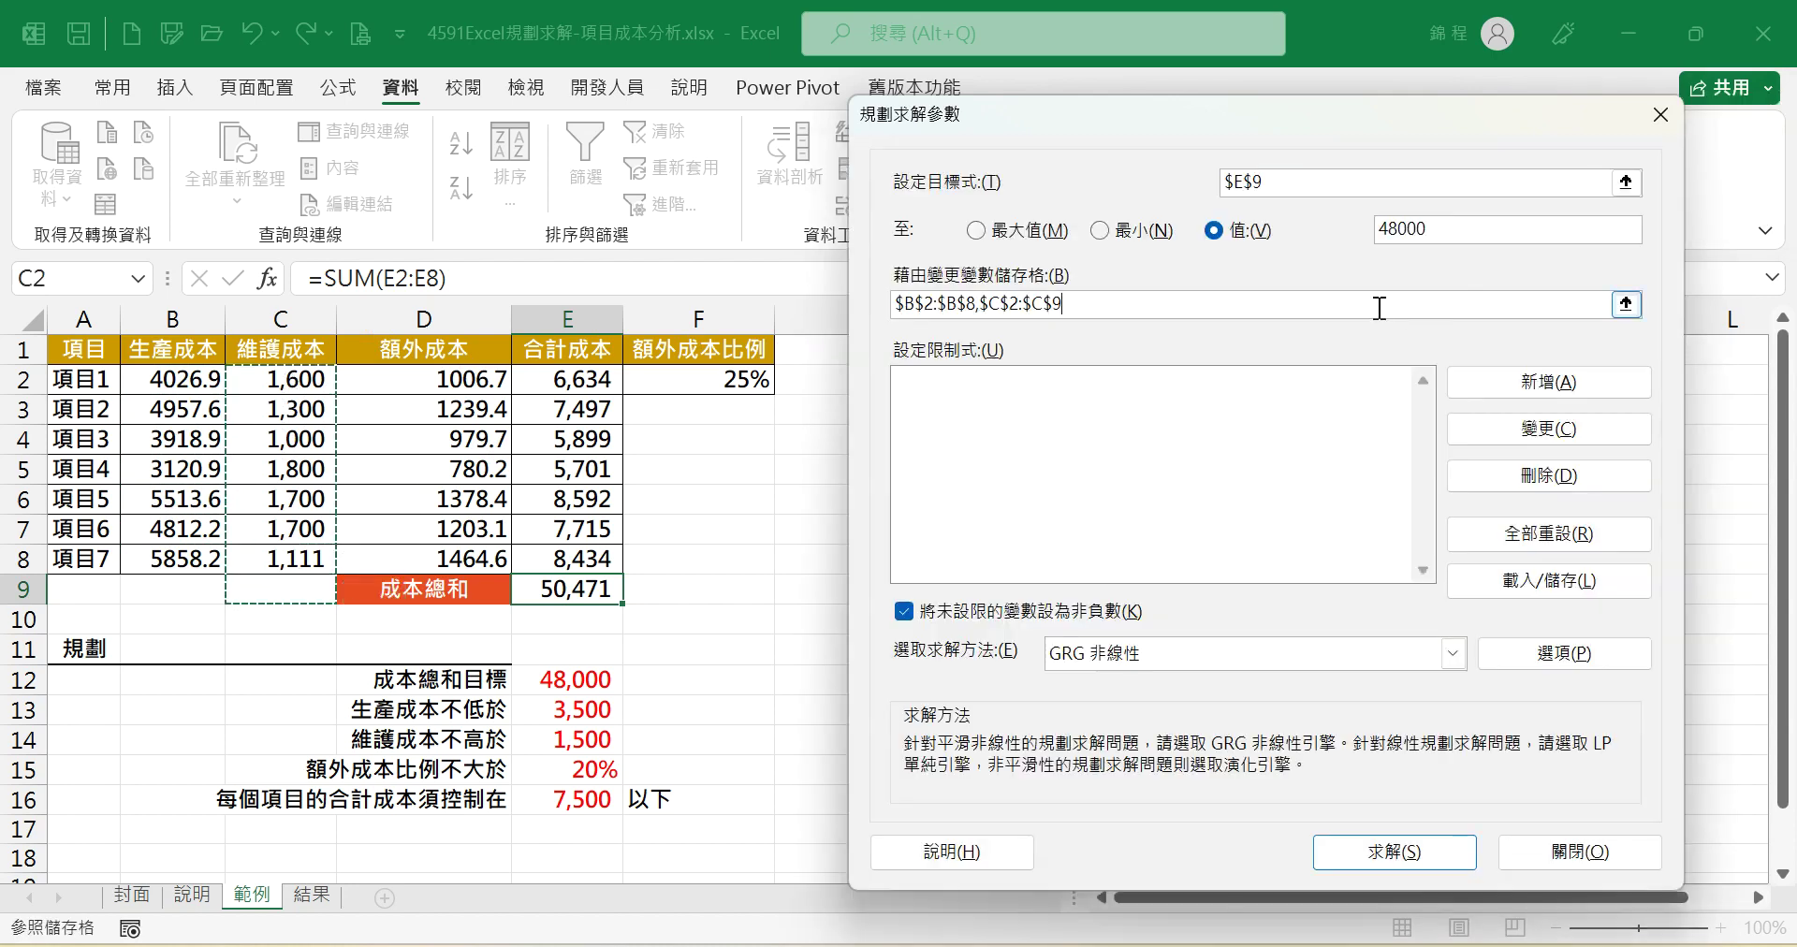
pyautogui.press('BackSpace')
pyautogui.write('8')
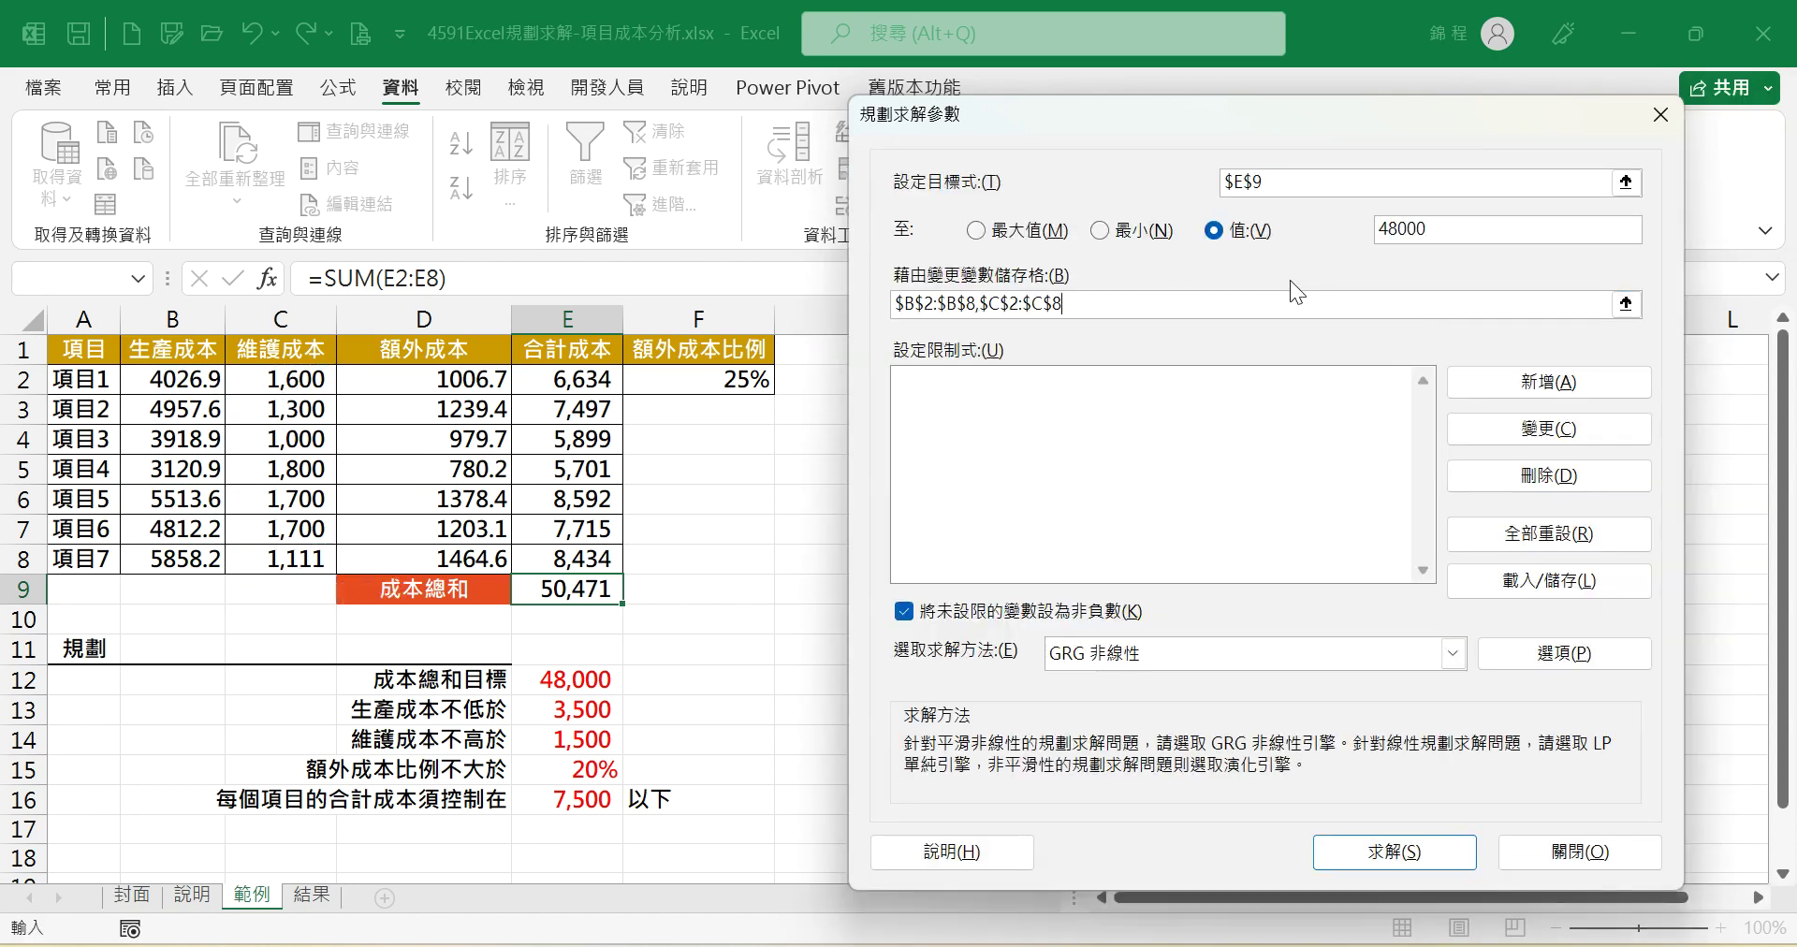
pyautogui.write(',')
pyautogui.click(691, 376)
pyautogui.click(1099, 305)
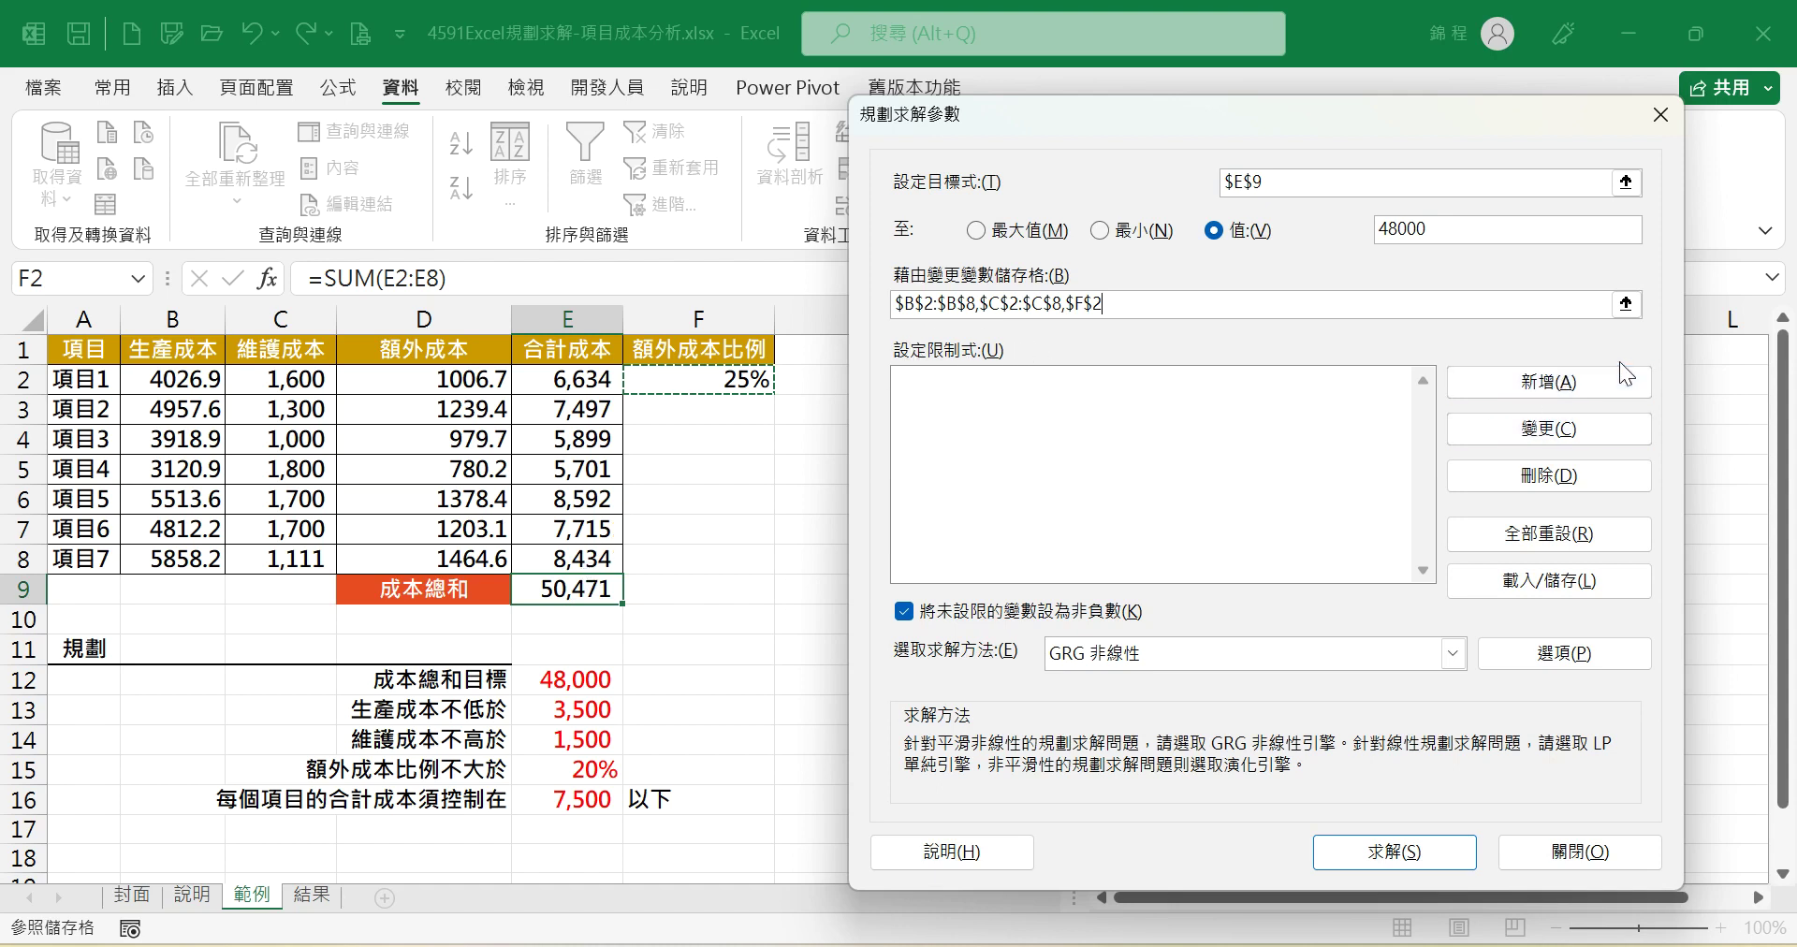
# - Add a Solver constraint requiring the production costs in B2:B8 to be >= 3500
pyautogui.click(1582, 387)
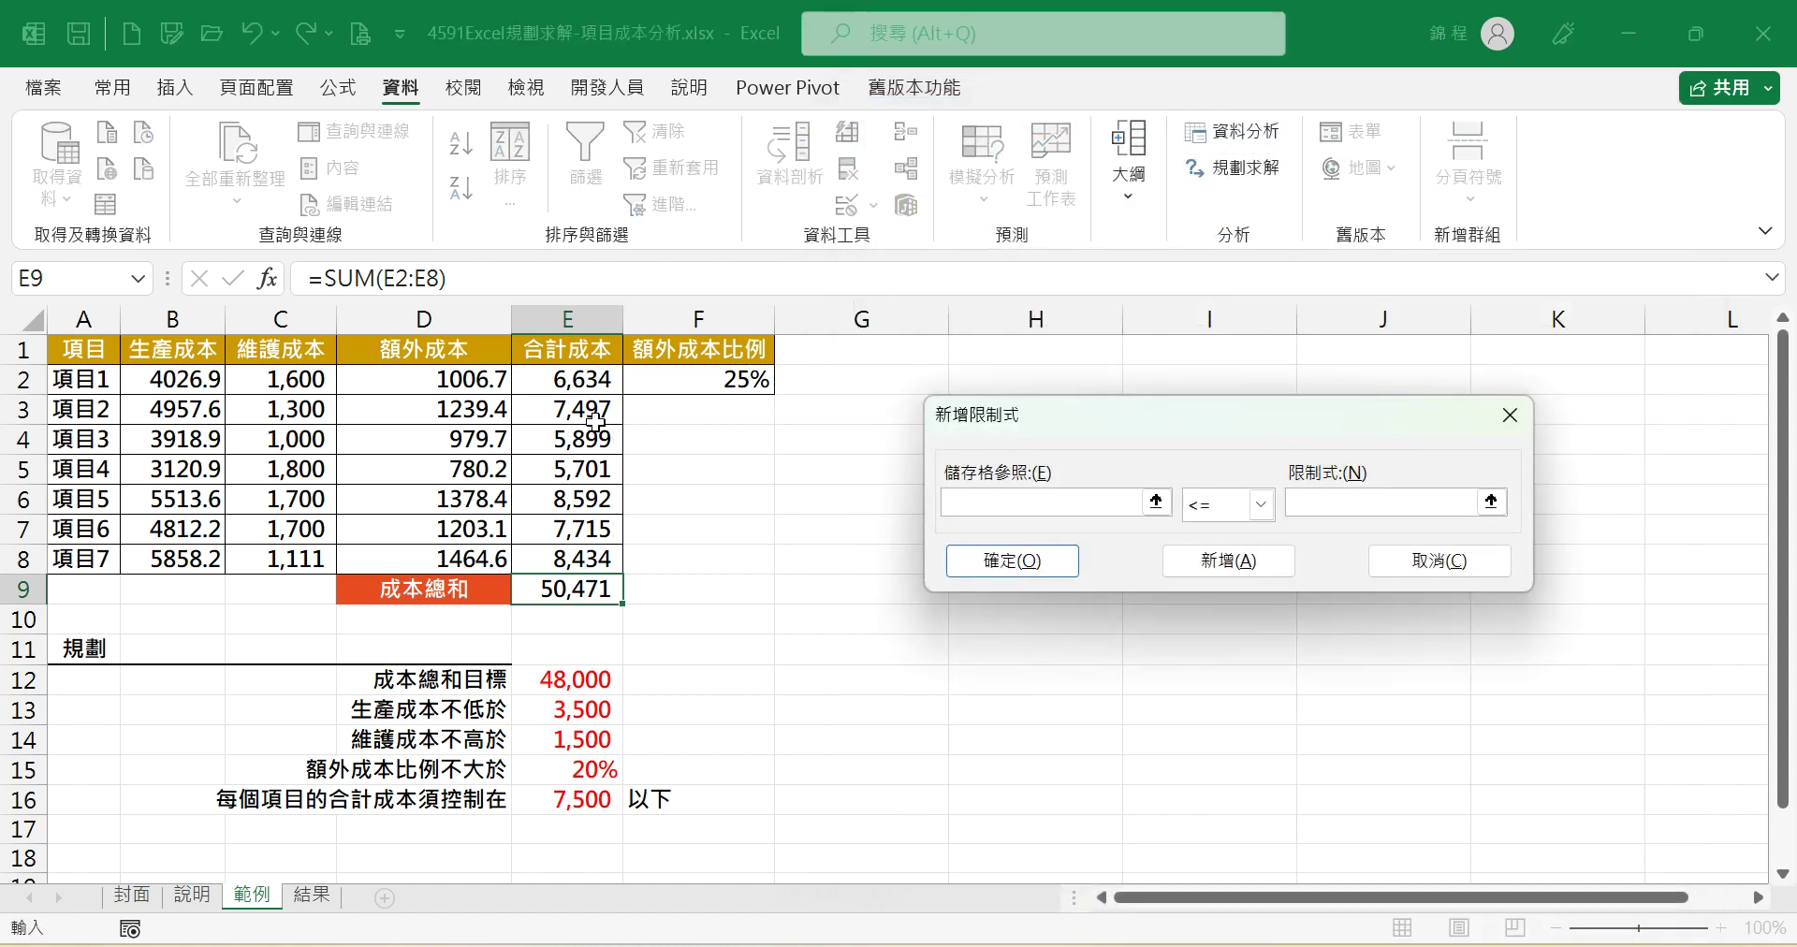
pyautogui.moveTo(180, 384); pyautogui.dragTo(197, 556)
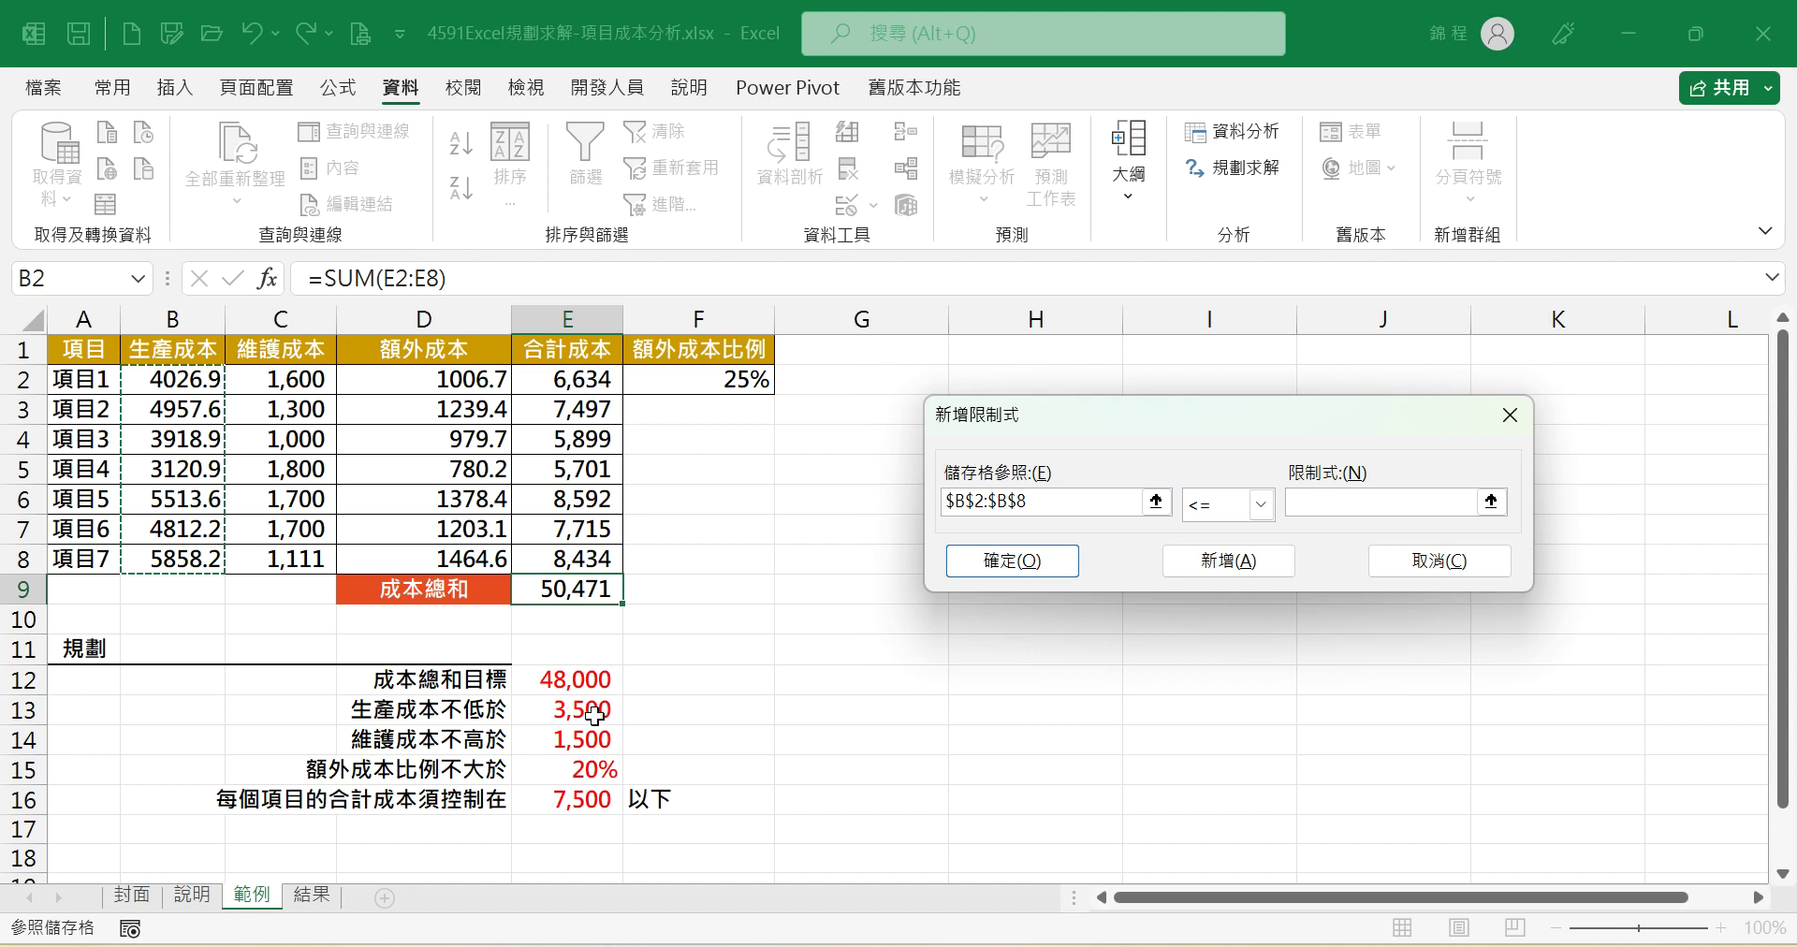
pyautogui.click(1261, 506)
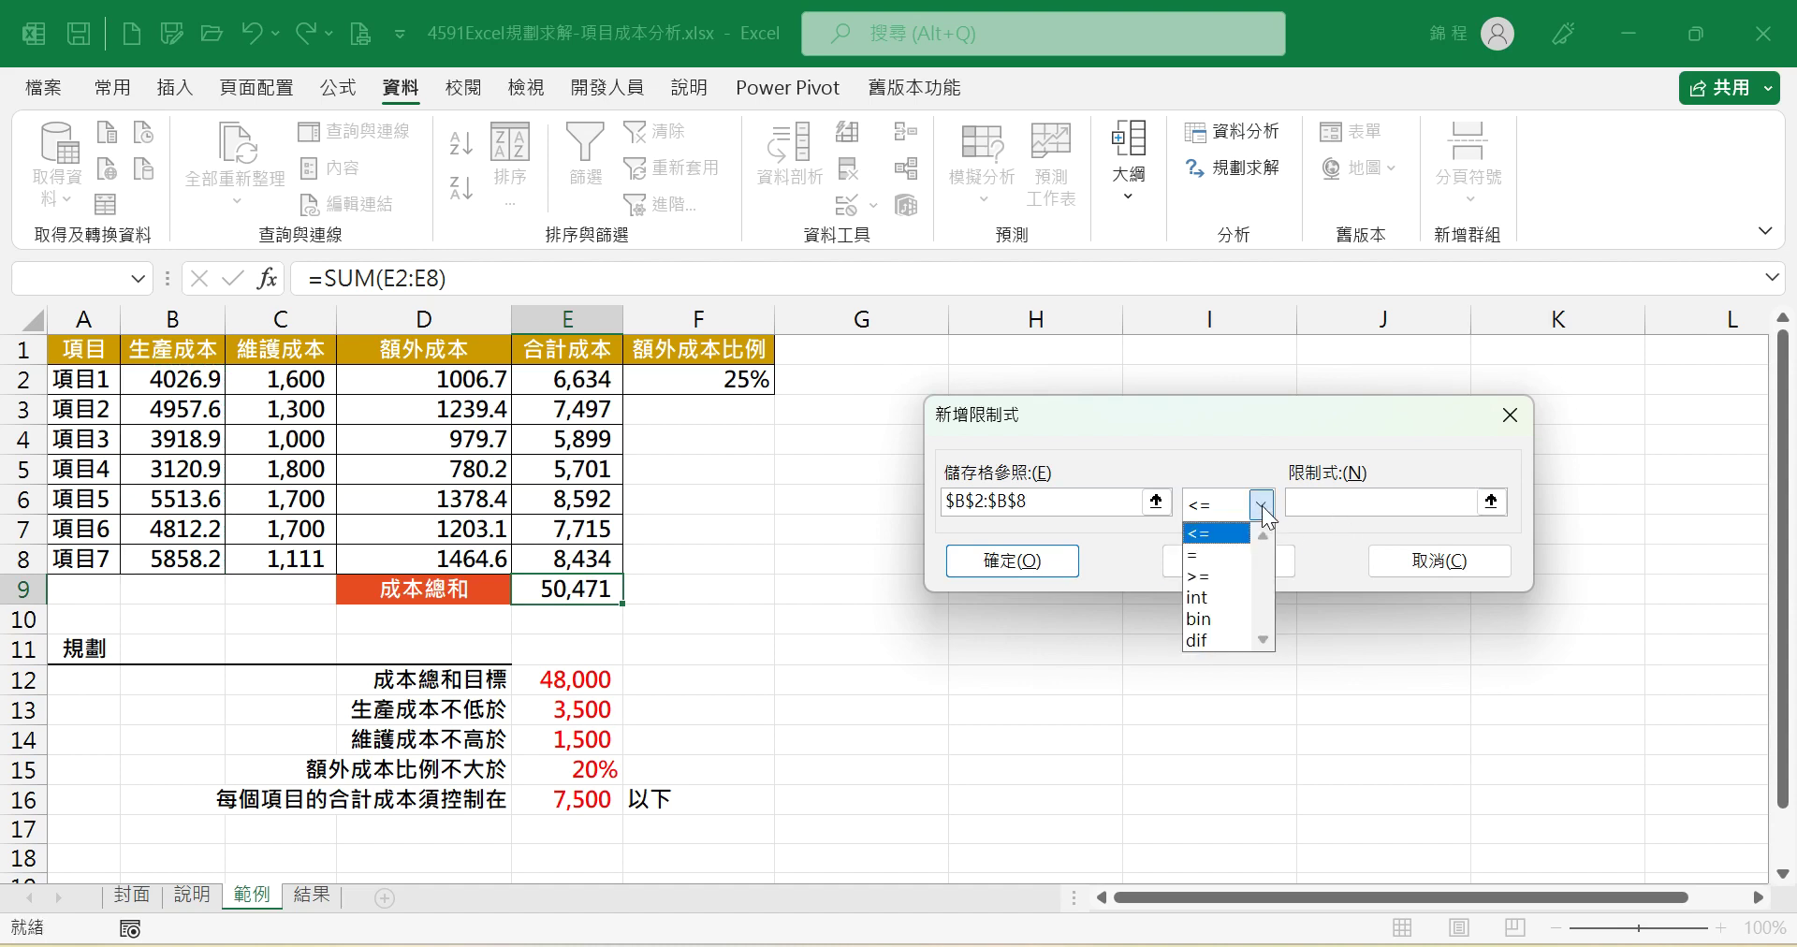
pyautogui.click(1207, 576)
pyautogui.click(1341, 505)
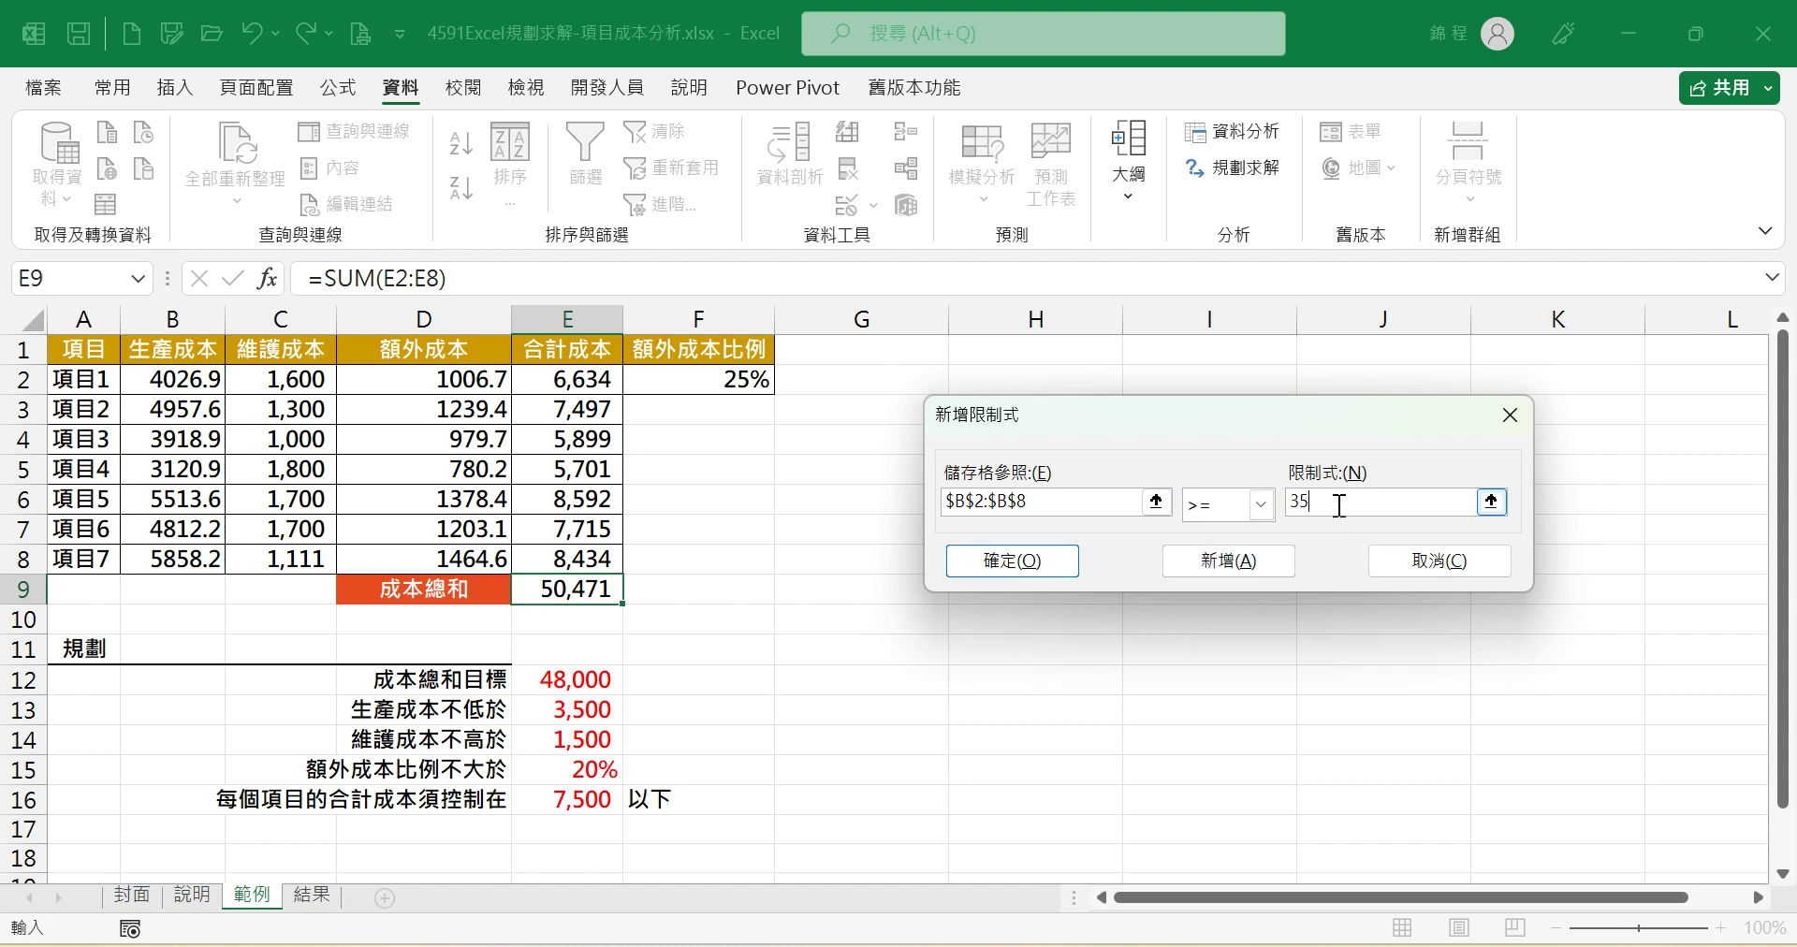
pyautogui.write('3,500')
pyautogui.click(1220, 573)
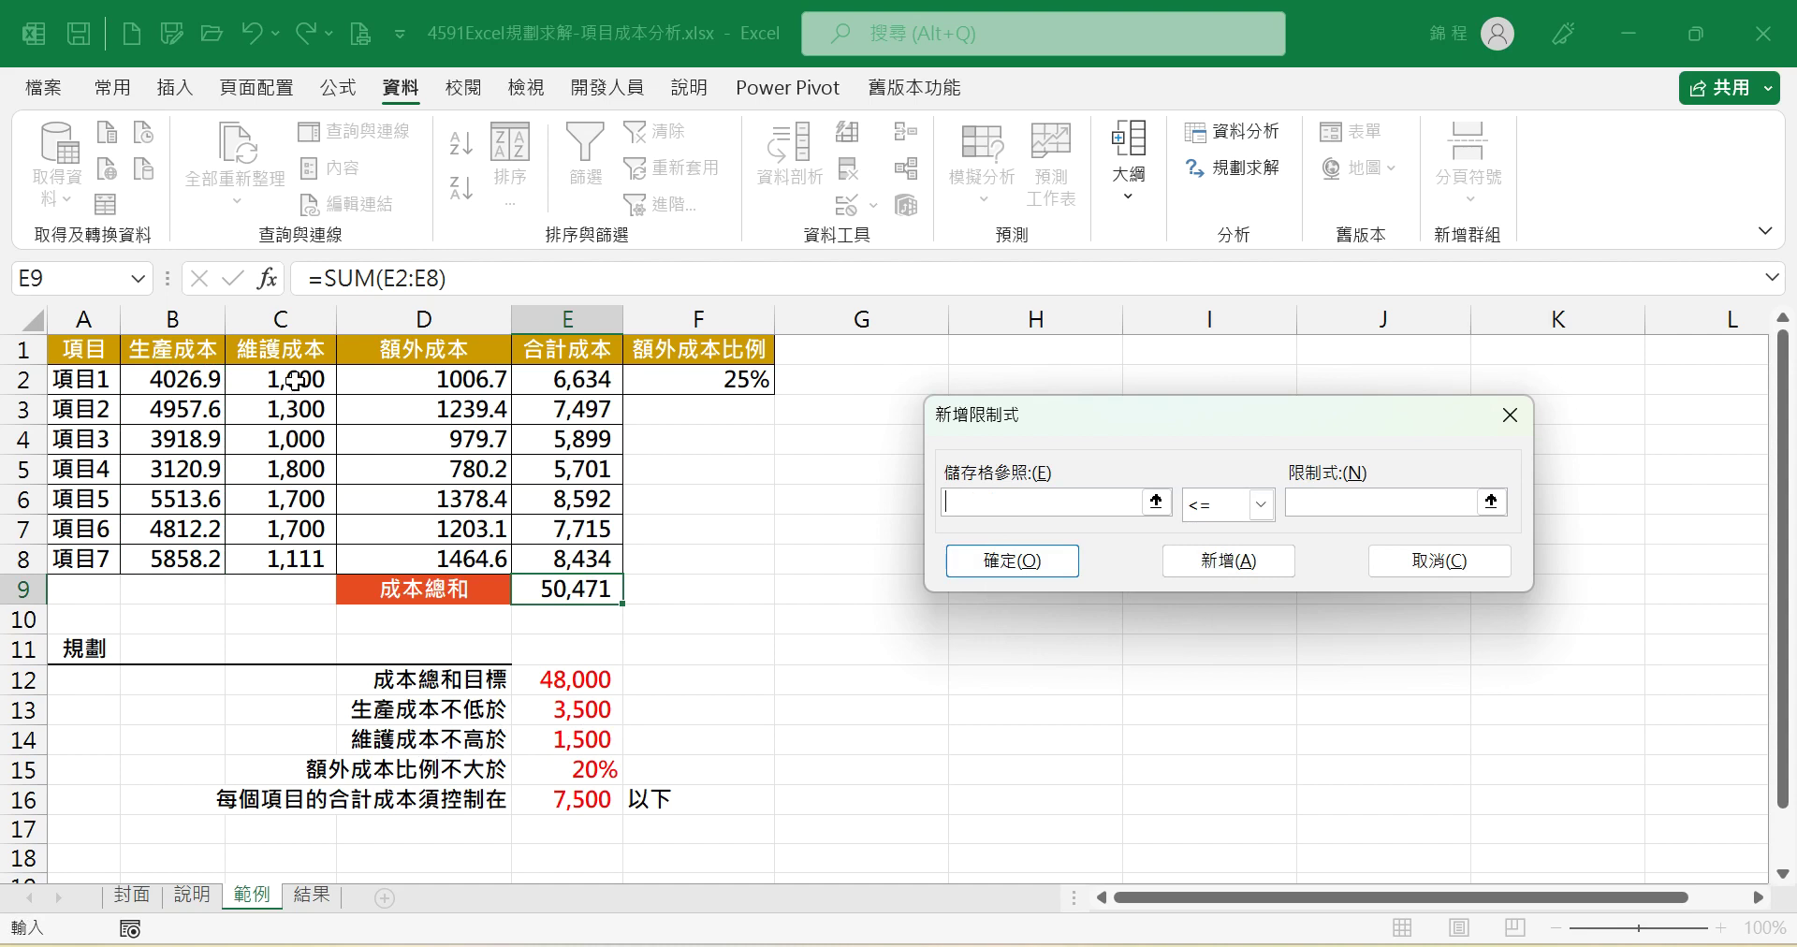
# - Add a constraint limiting the maintenance costs in C2:C8 to <= 1500
pyautogui.moveTo(296, 380); pyautogui.dragTo(300, 560)
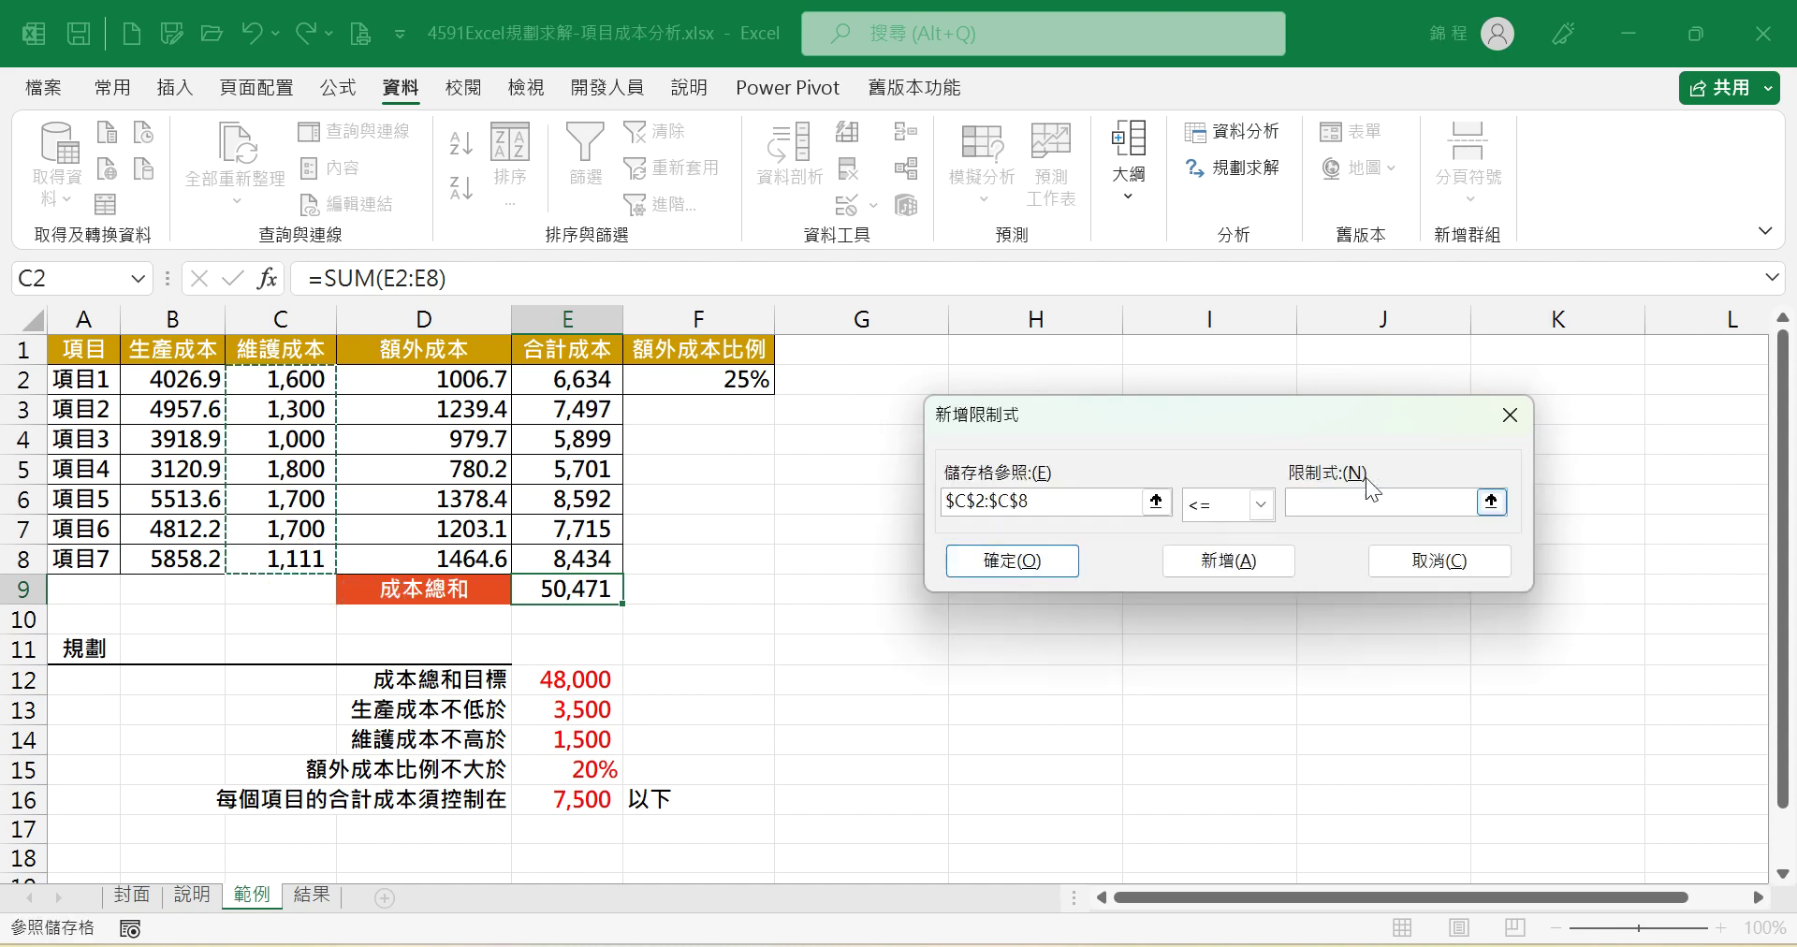
pyautogui.click(1344, 505)
pyautogui.write('15')
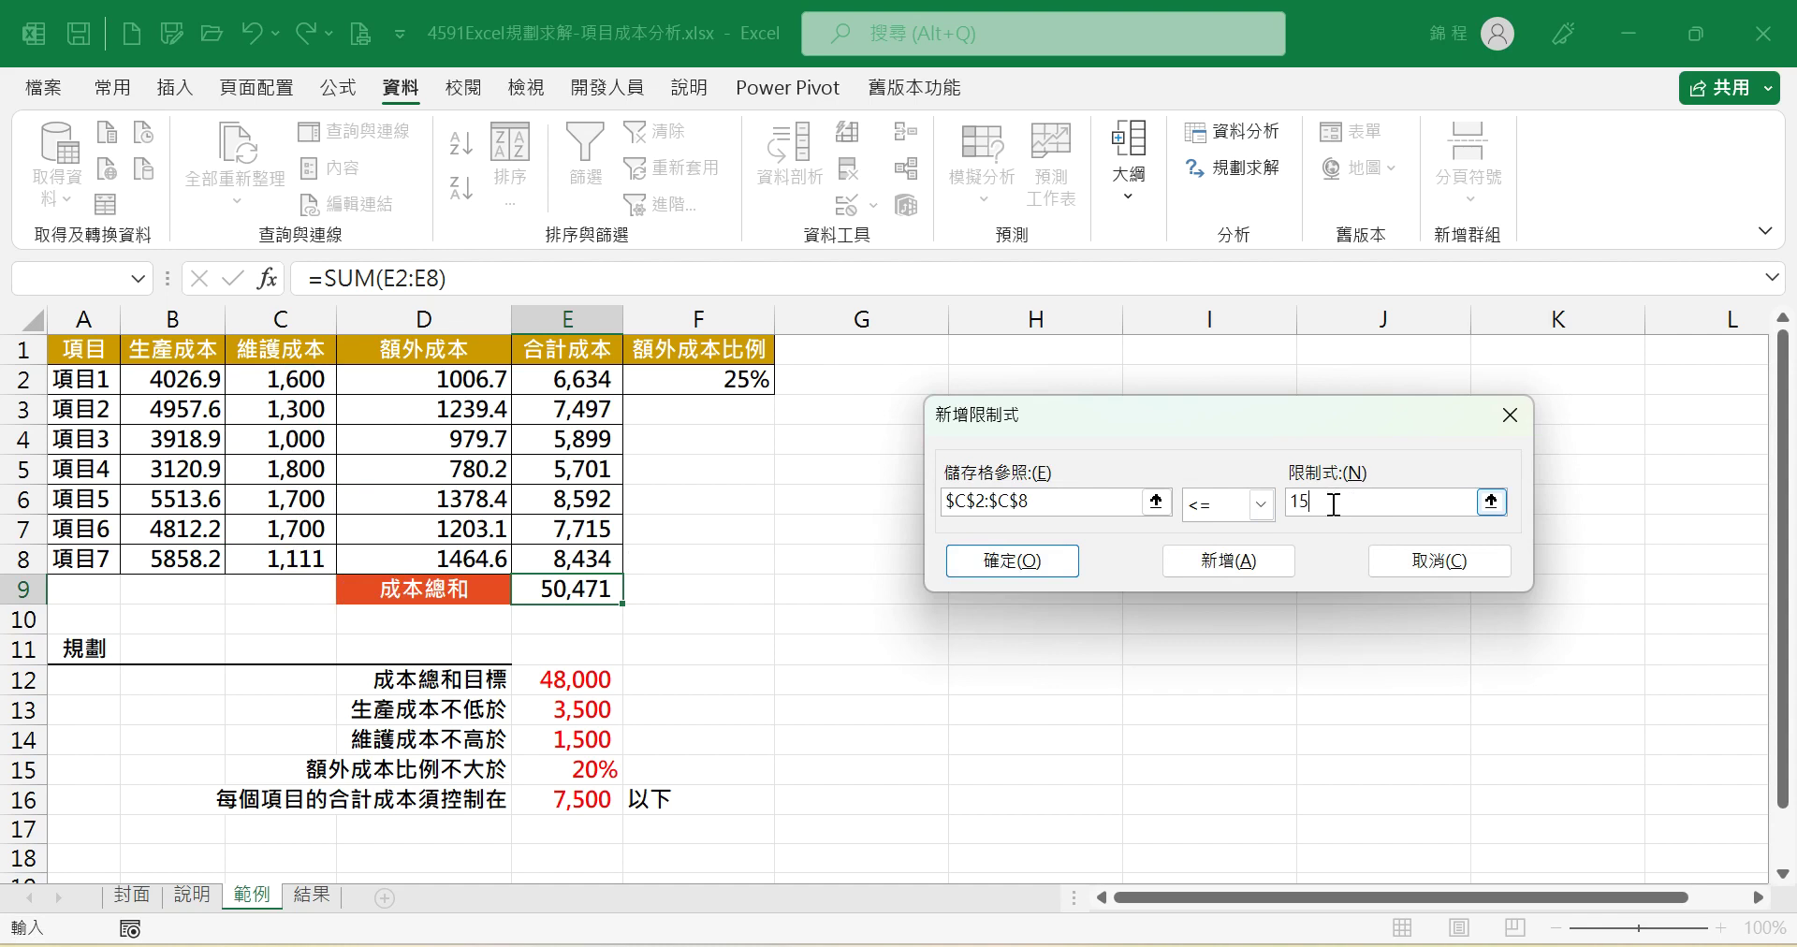
pyautogui.write('00')
pyautogui.click(1221, 563)
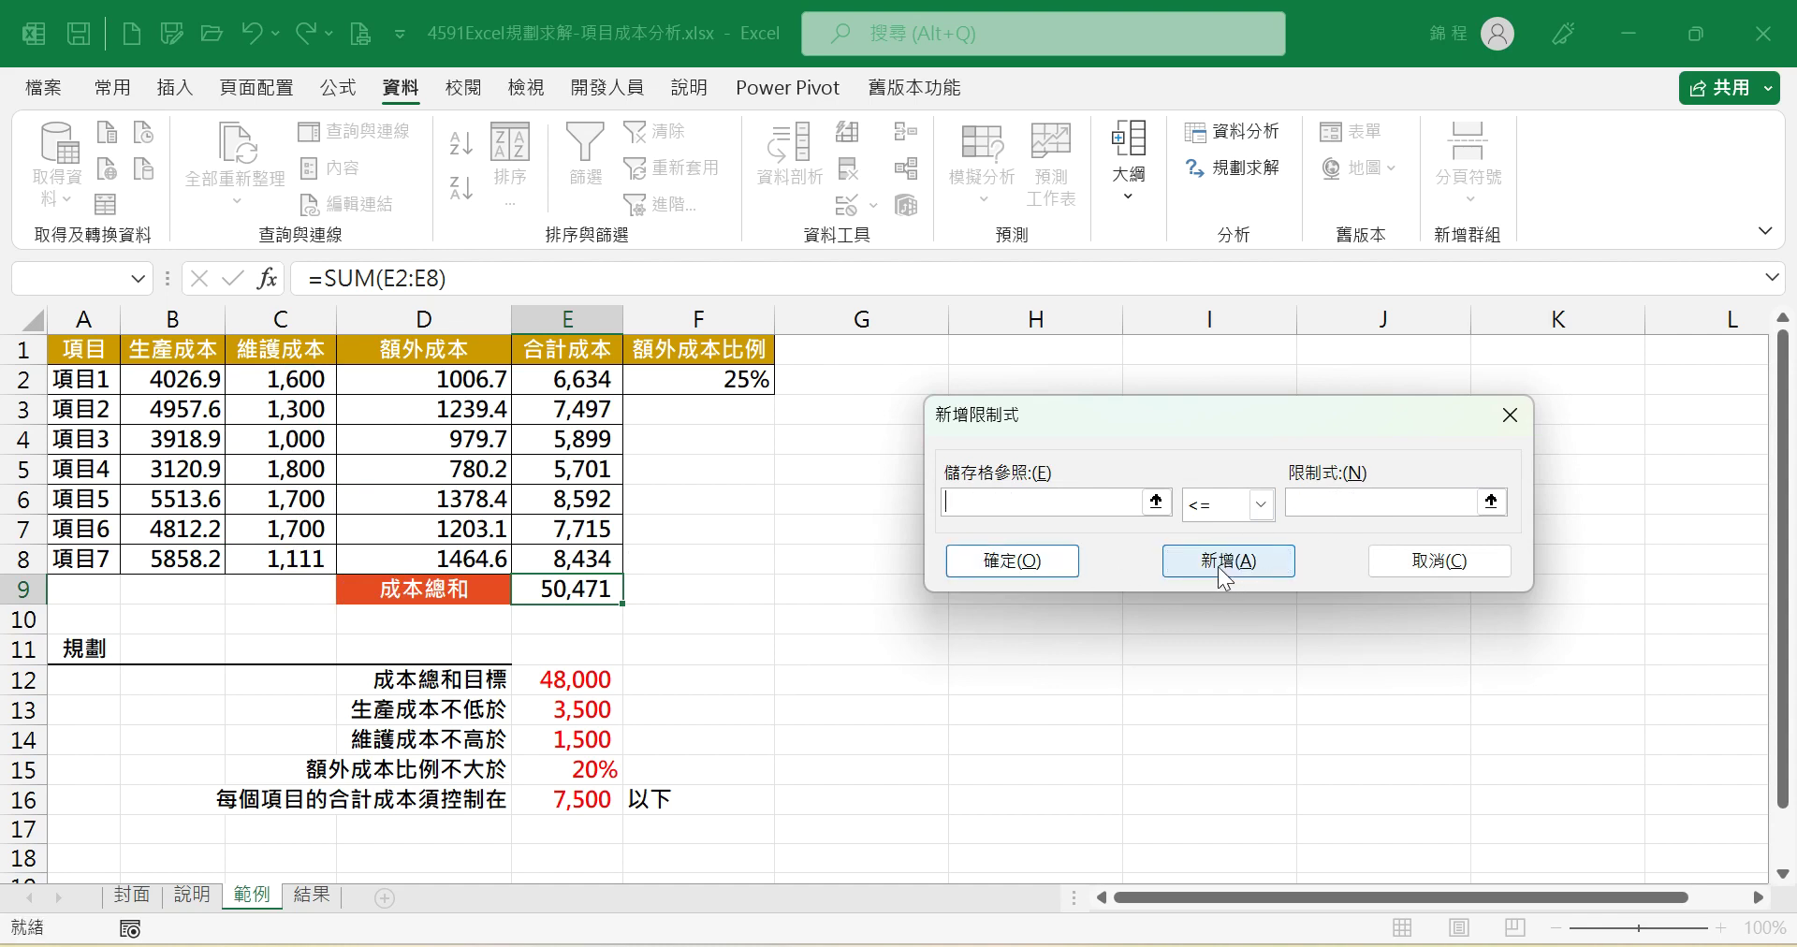
# - Add a constraint limiting the extra cost ratio in F2 to <= 0.2
pyautogui.click(706, 380)
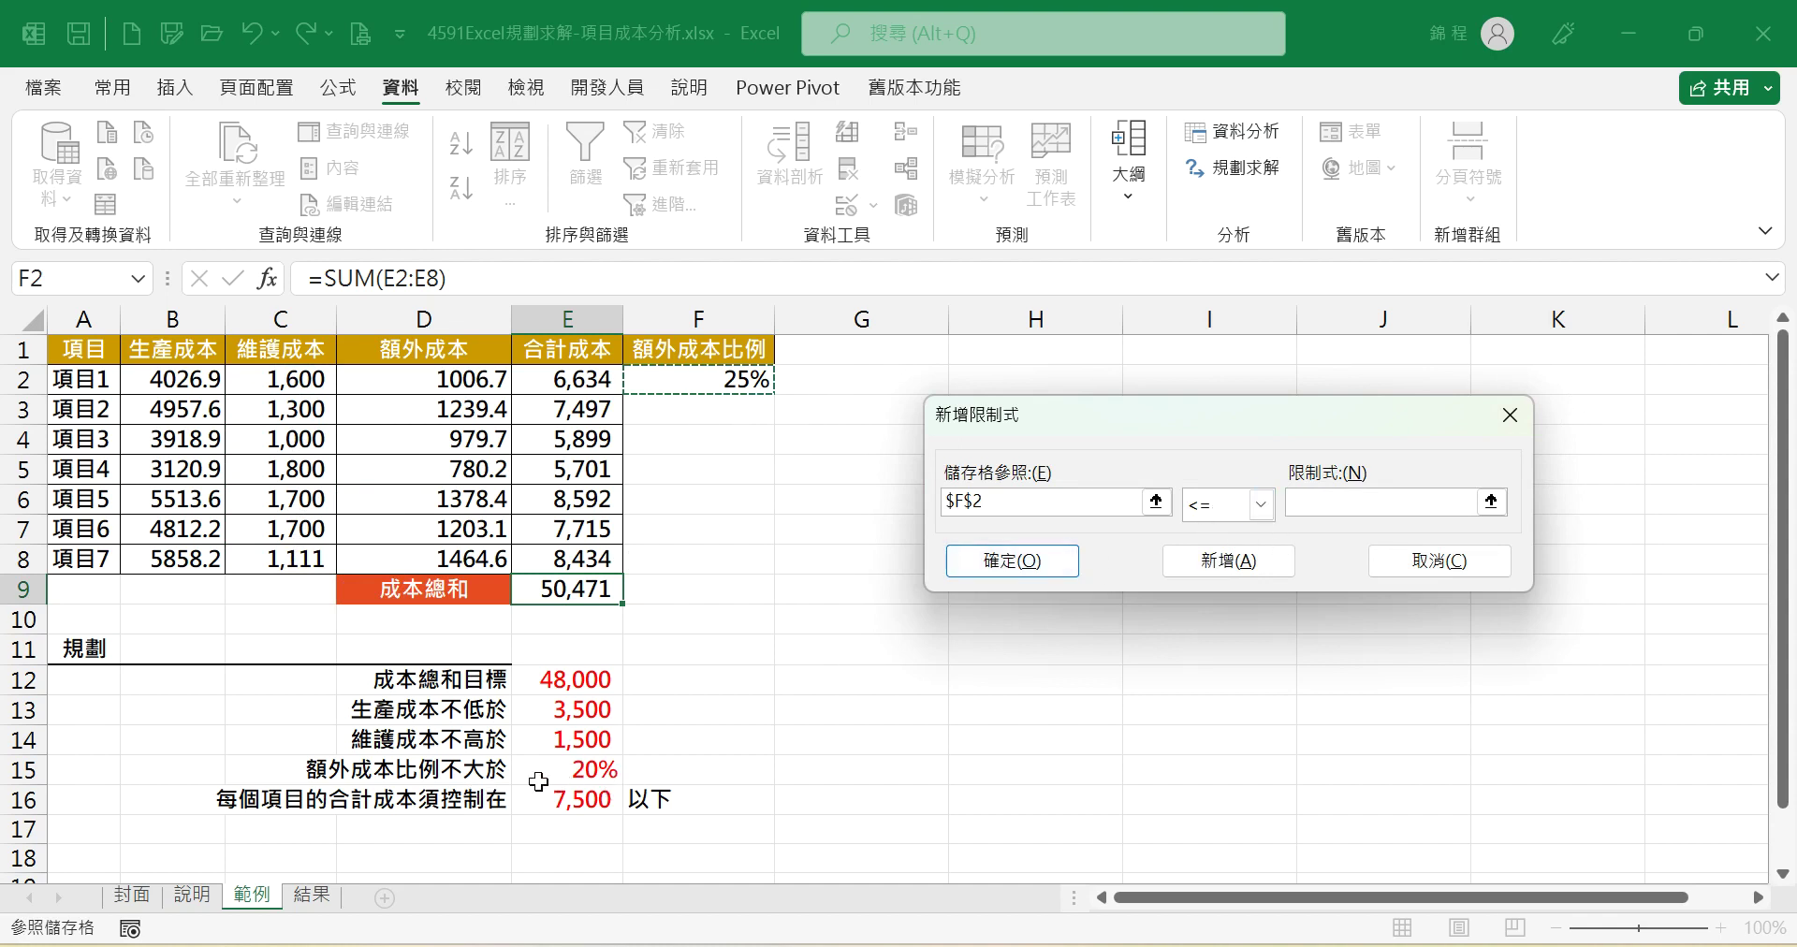
pyautogui.click(1356, 503)
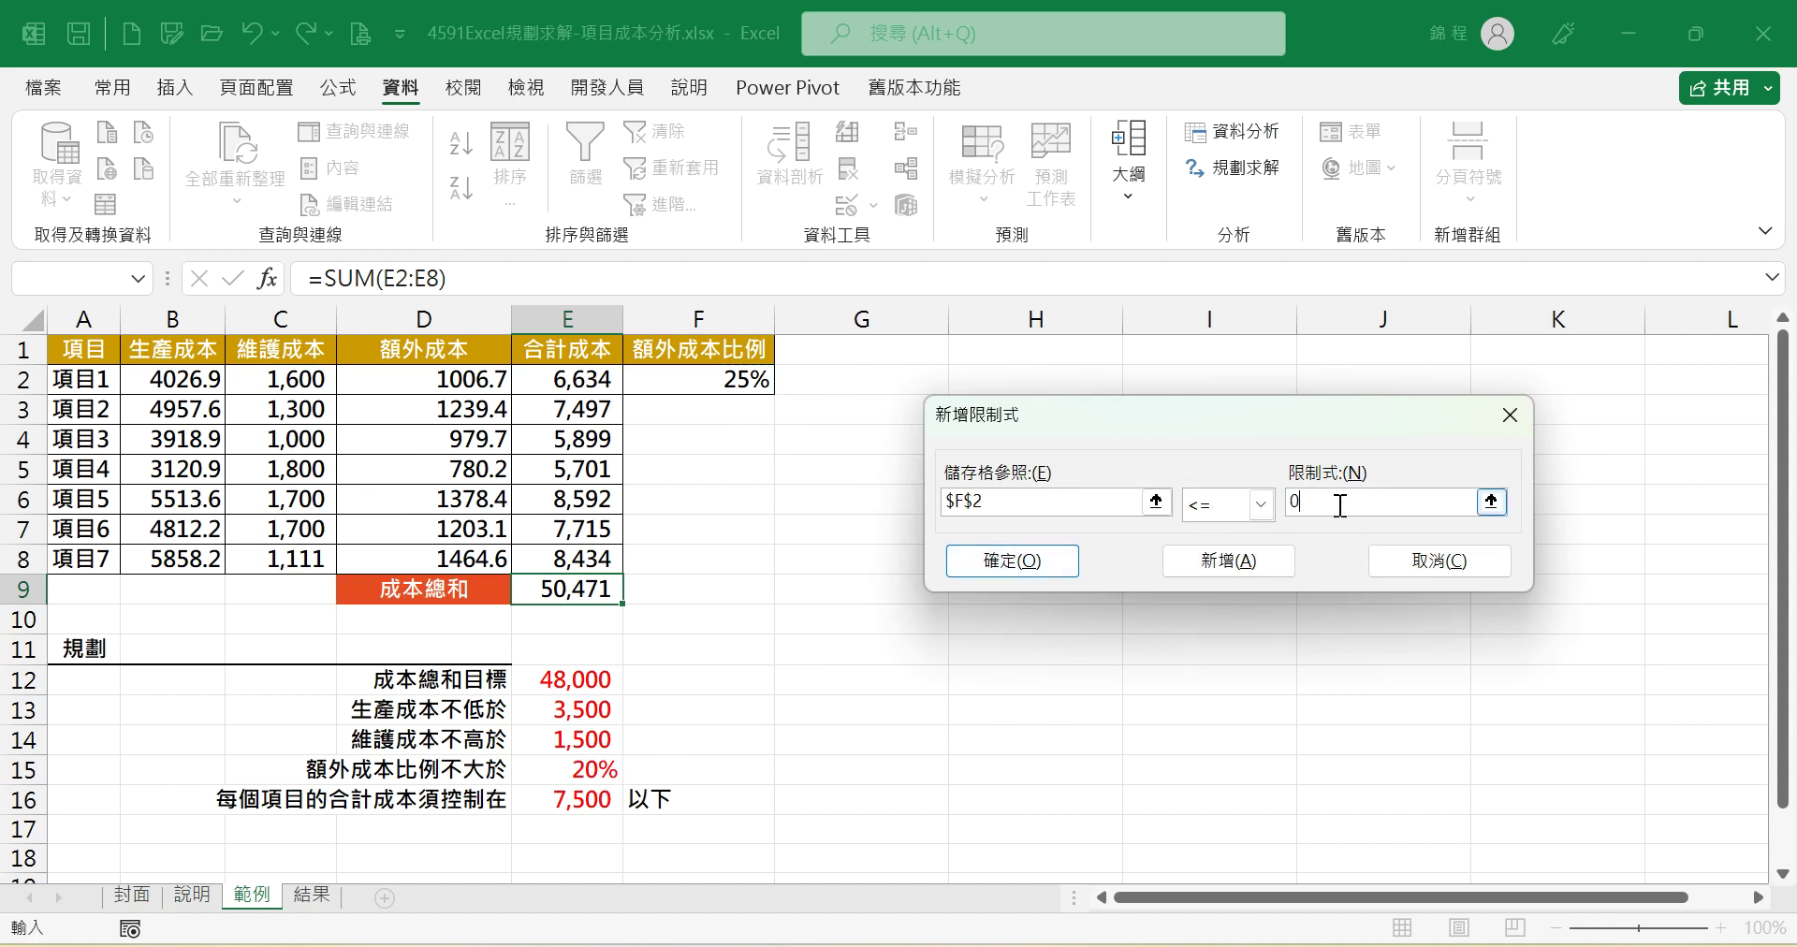
pyautogui.write('0.2')
pyautogui.click(1245, 567)
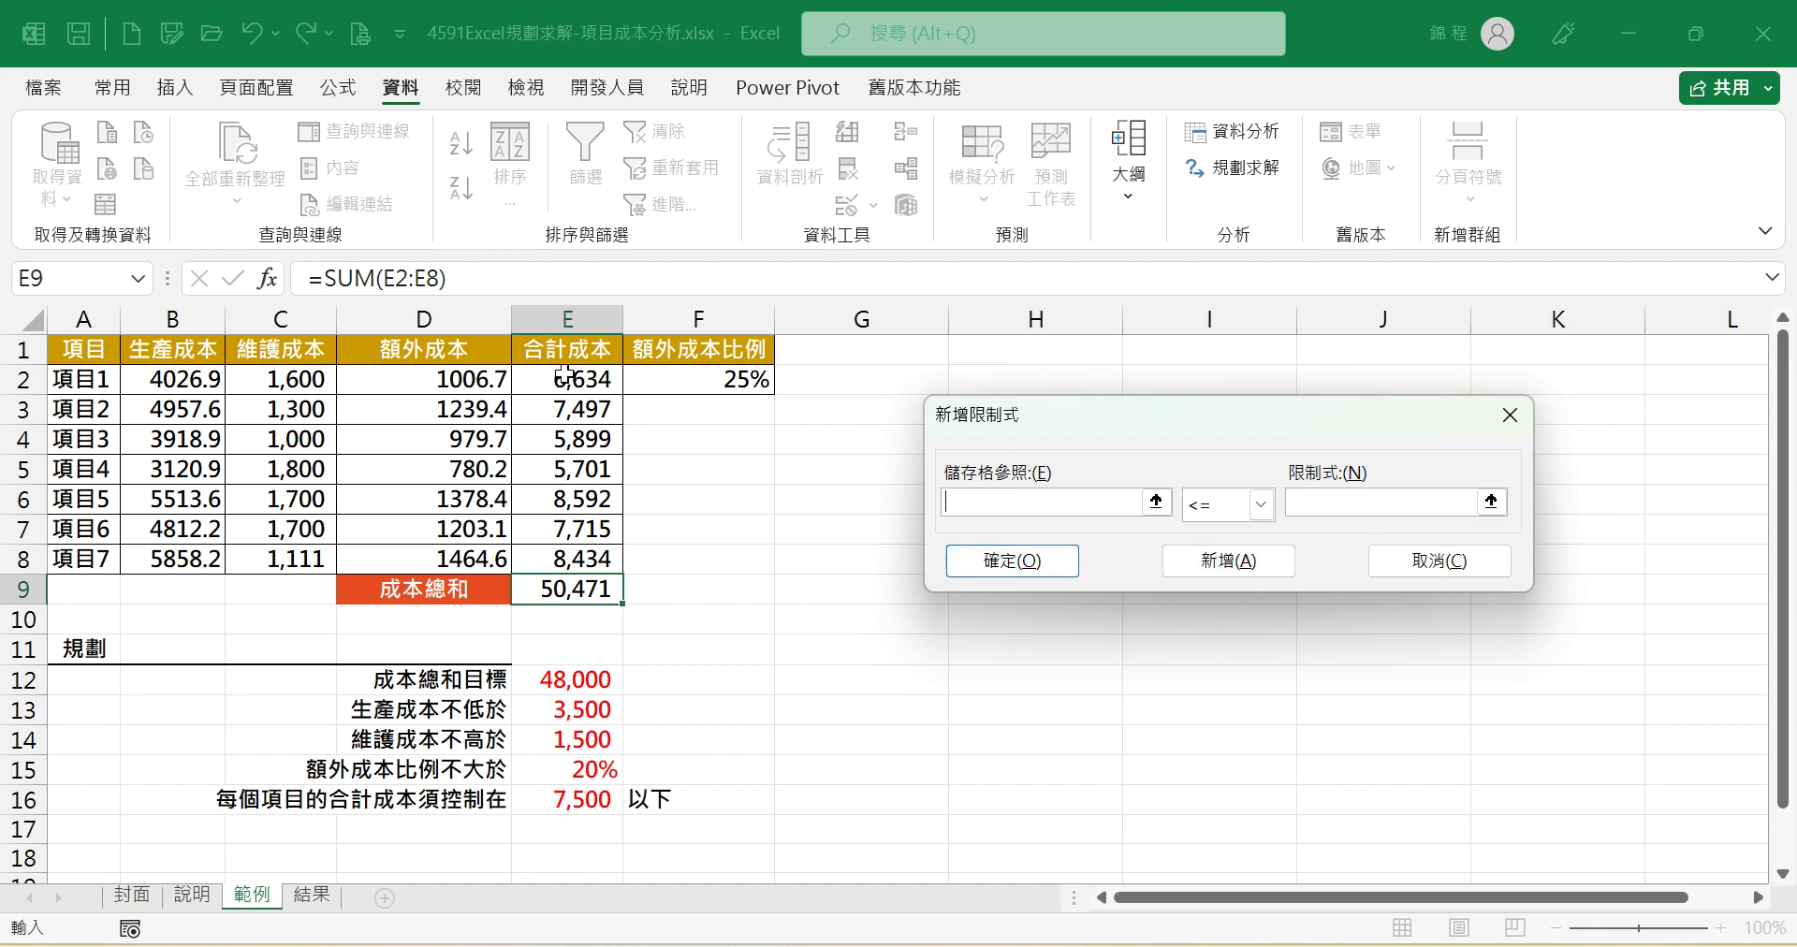
# - Add a final constraint limiting the combined costs in E2:E8 to <= 7500 and return to the Solver parameters
pyautogui.moveTo(565, 377); pyautogui.dragTo(565, 558)
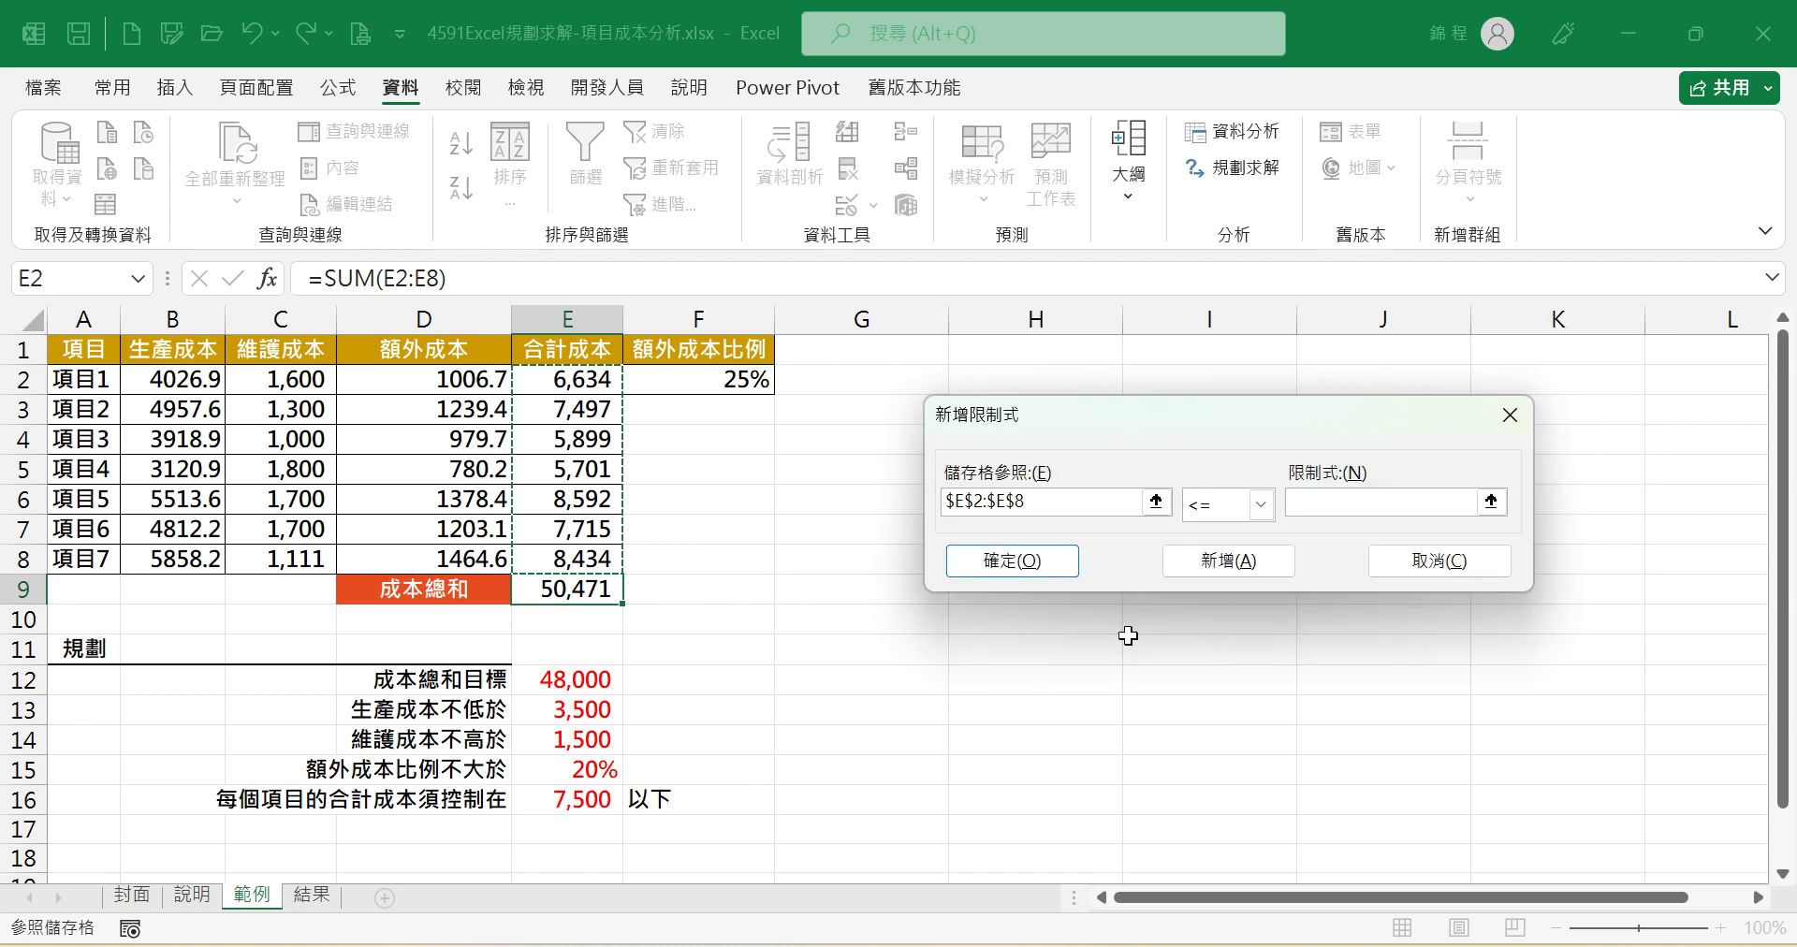
pyautogui.click(1328, 503)
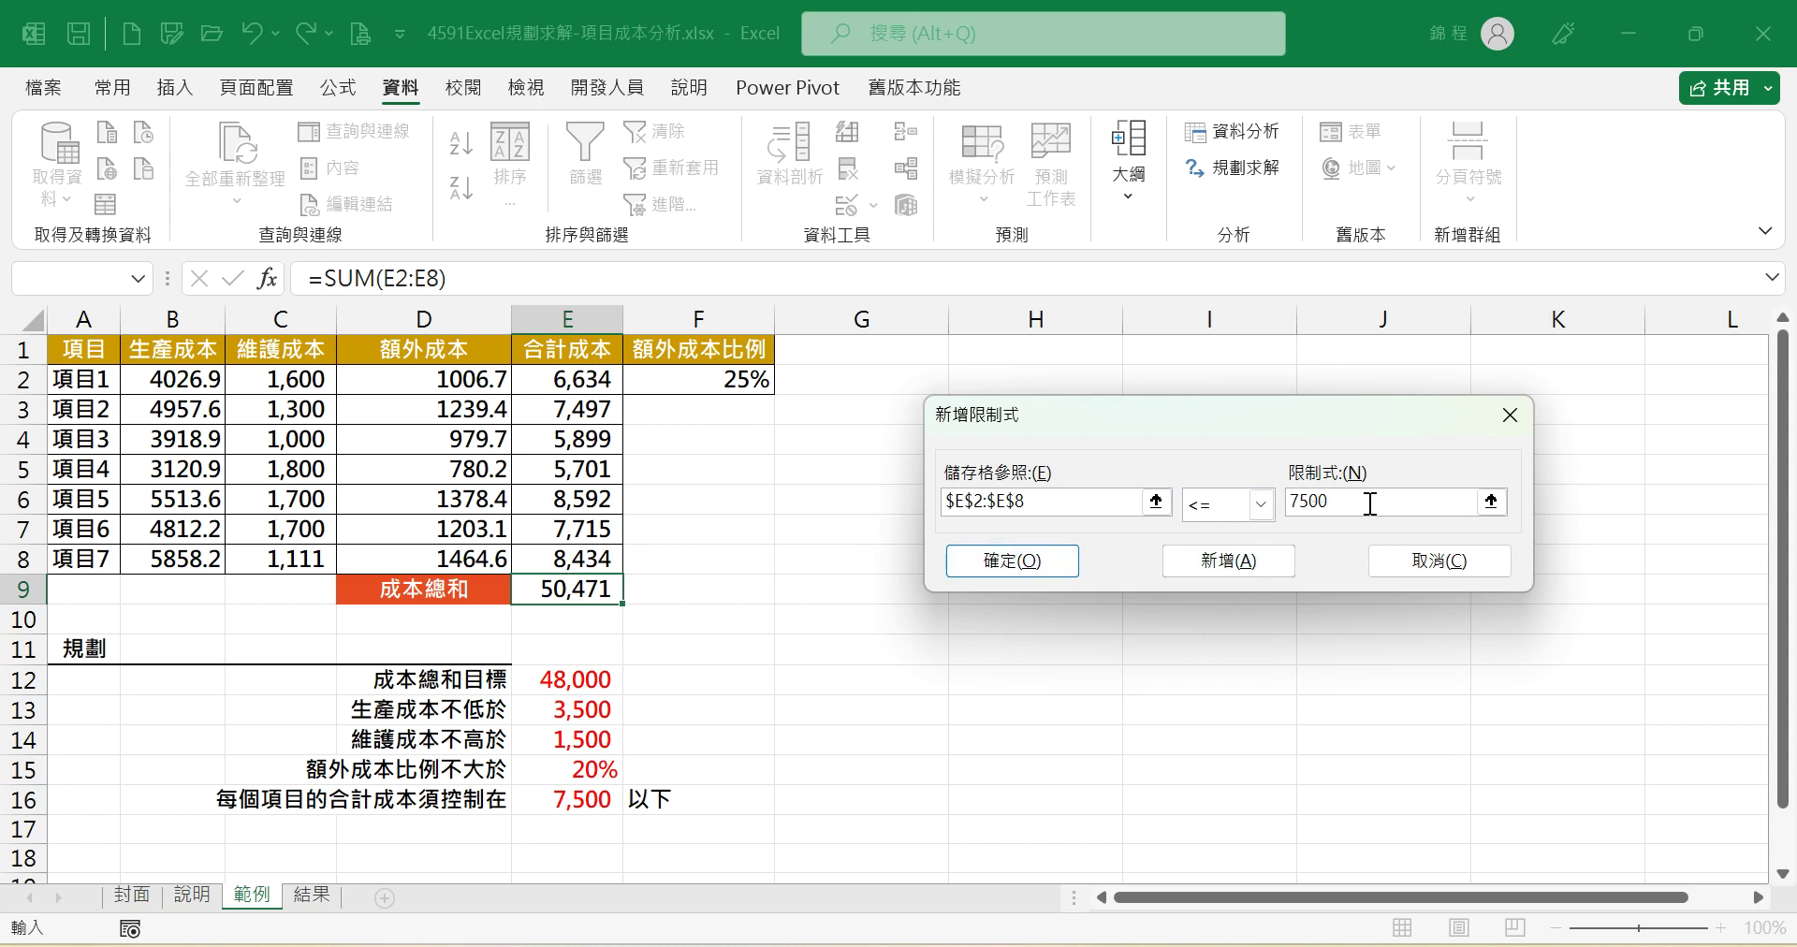
pyautogui.click(1007, 566)
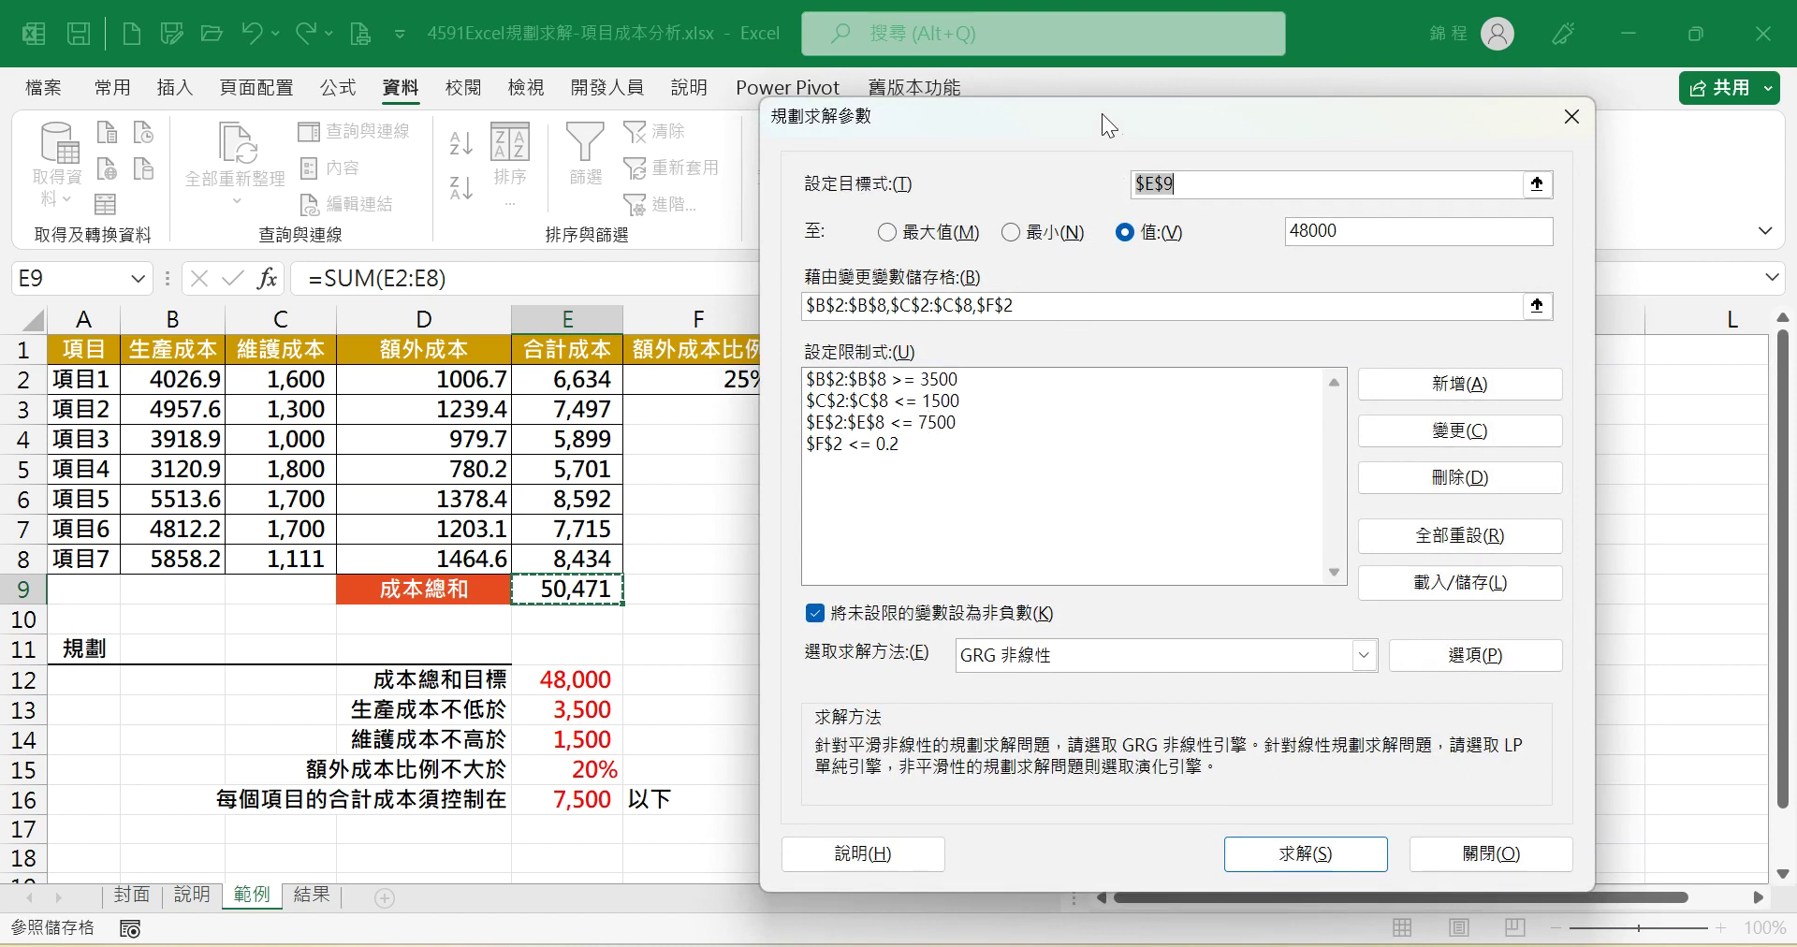
# - Solve the model and keep the Solver solution, with returning to the parameters dialog and outline reports both turned off
pyautogui.moveTo(1103, 115); pyautogui.dragTo(1253, 92)
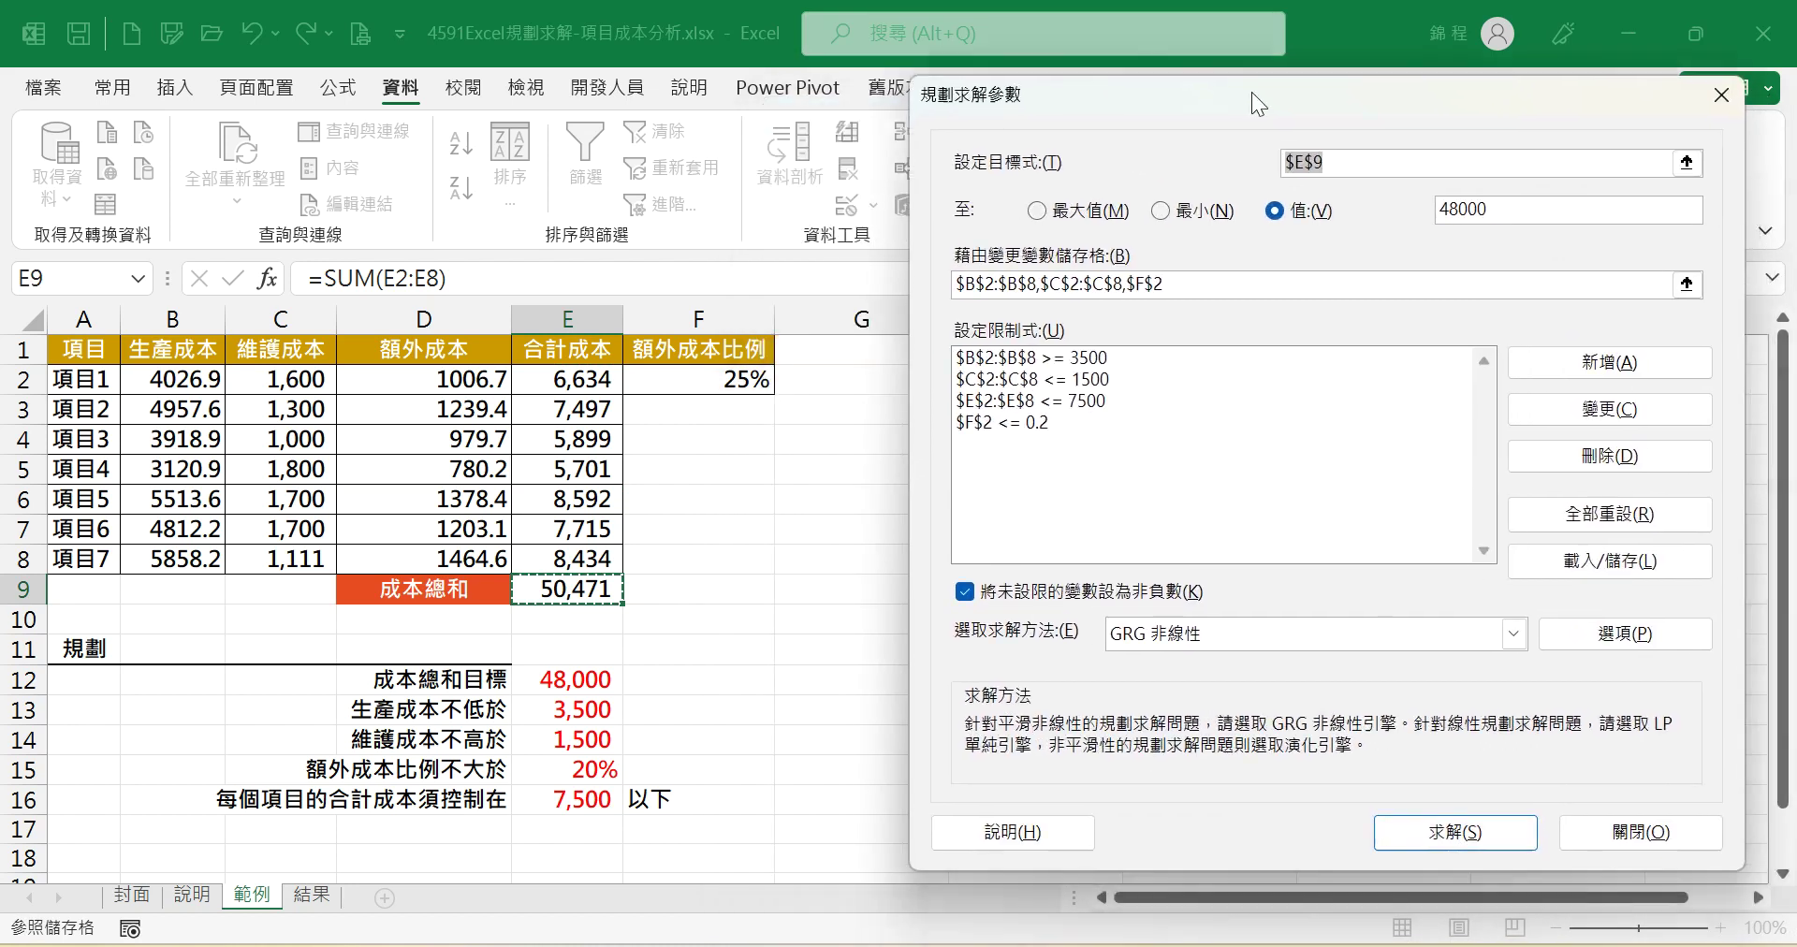
pyautogui.click(1454, 834)
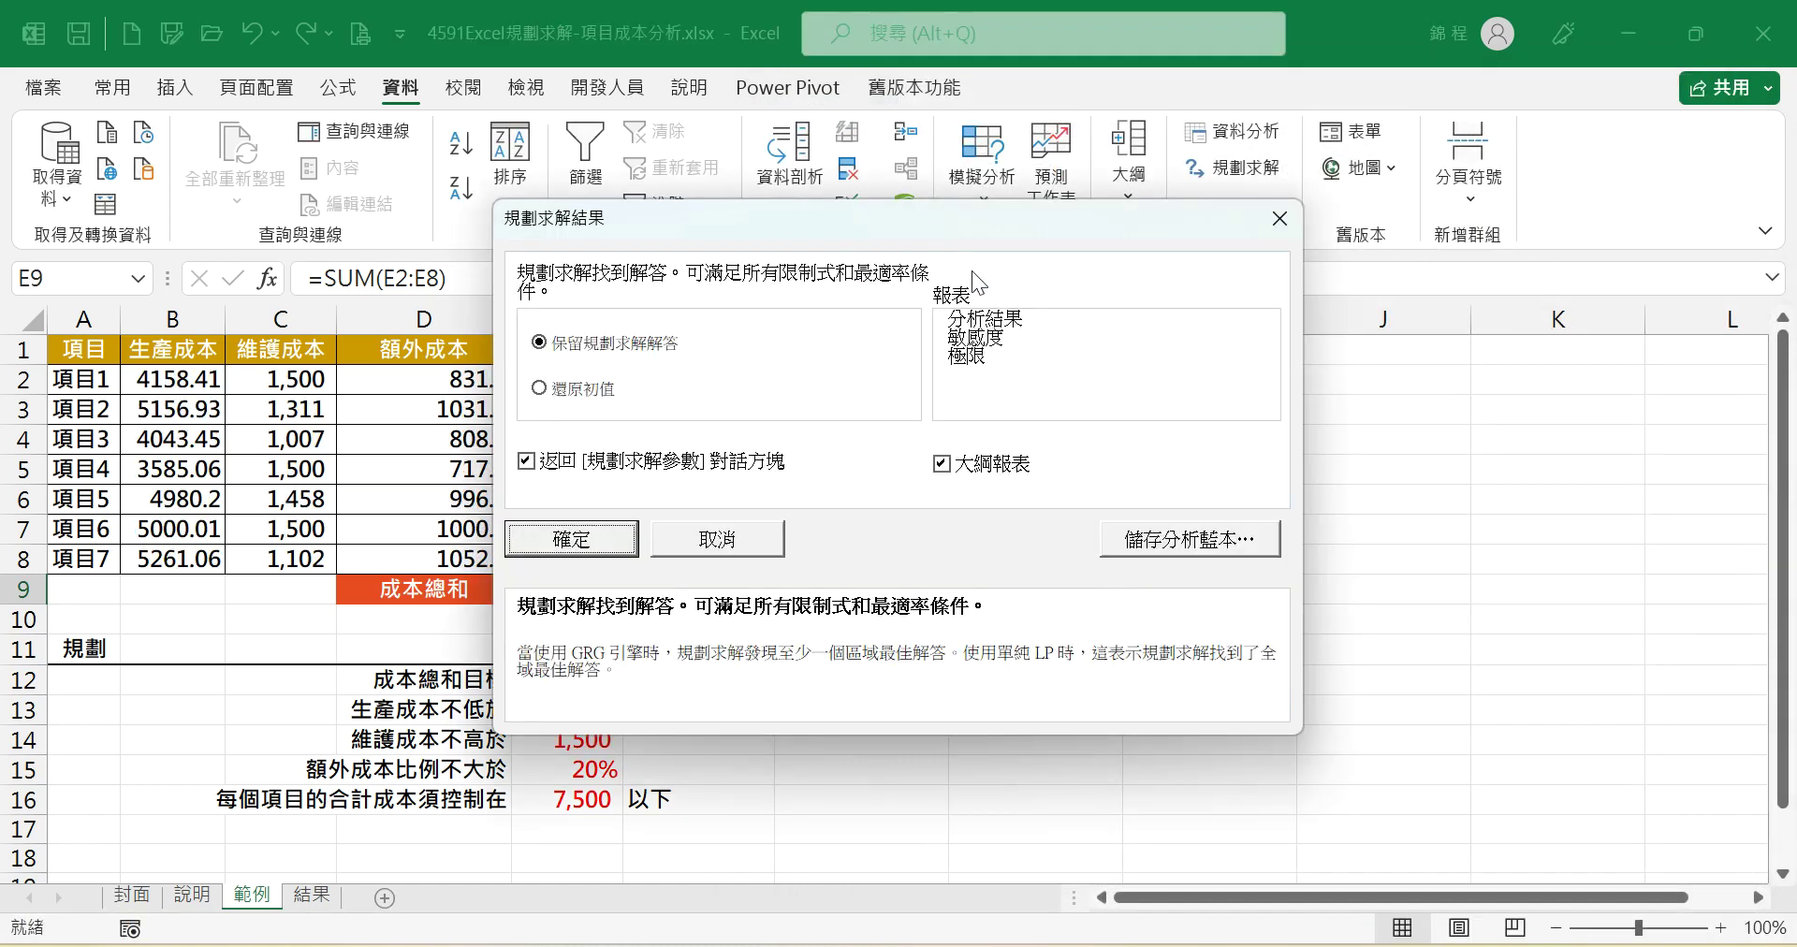
pyautogui.moveTo(975, 223); pyautogui.dragTo(1340, 234)
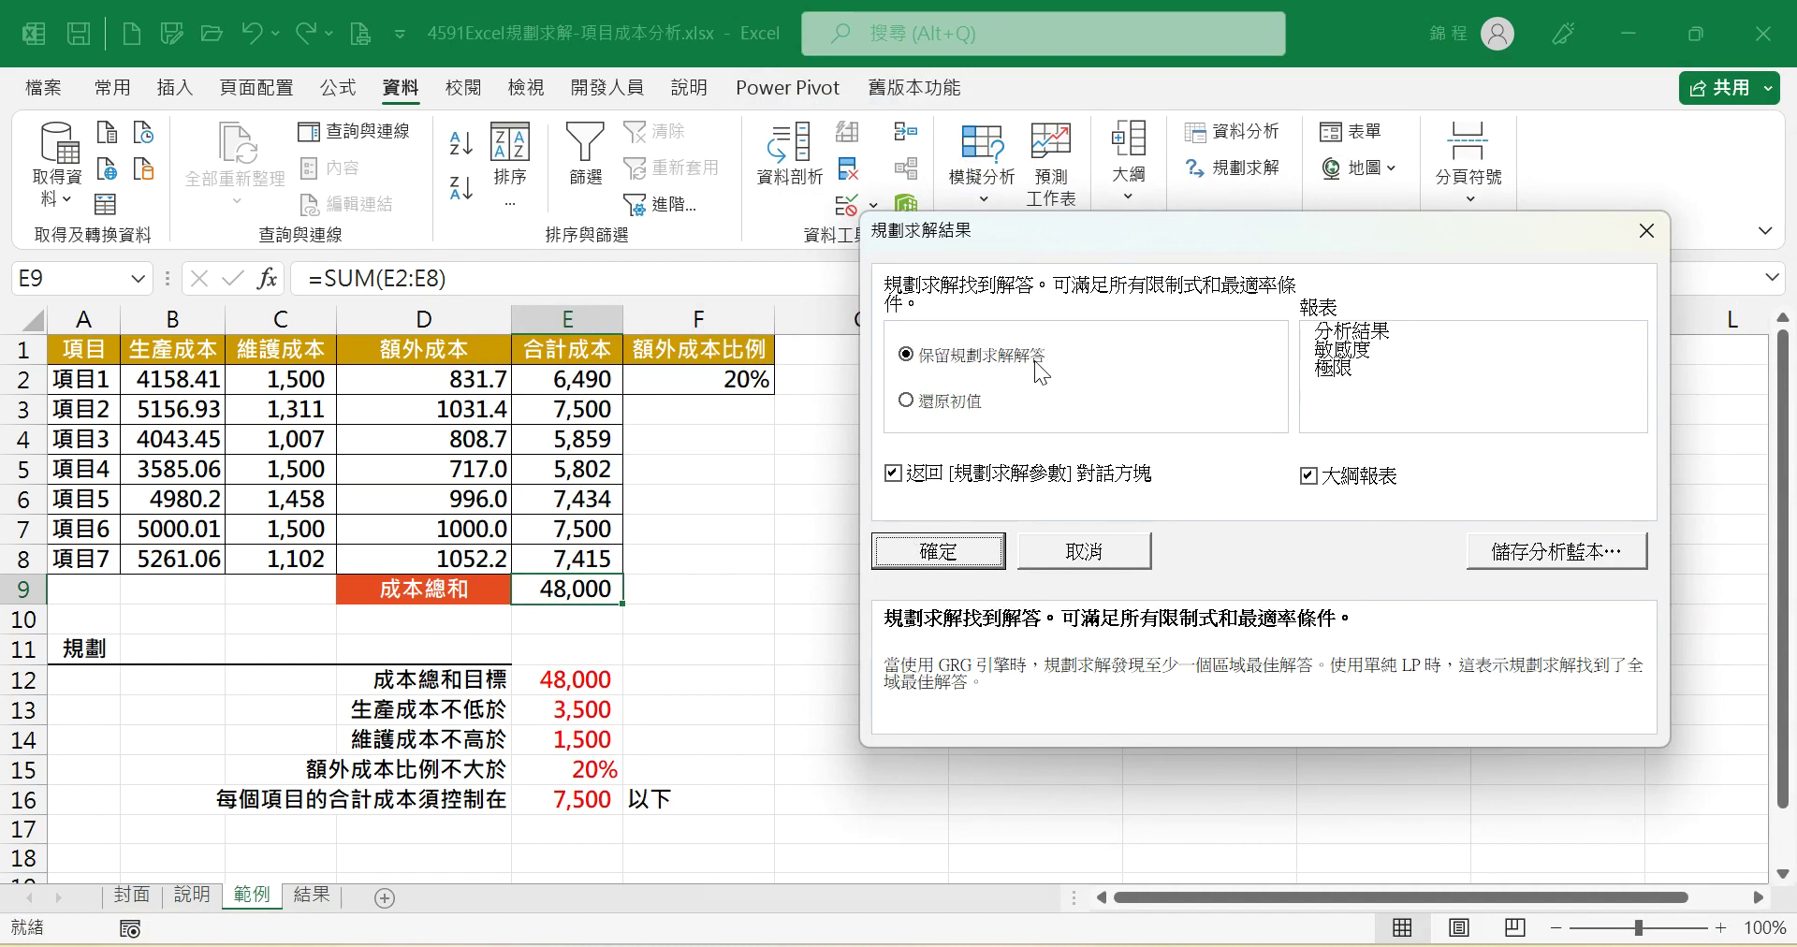
pyautogui.click(947, 477)
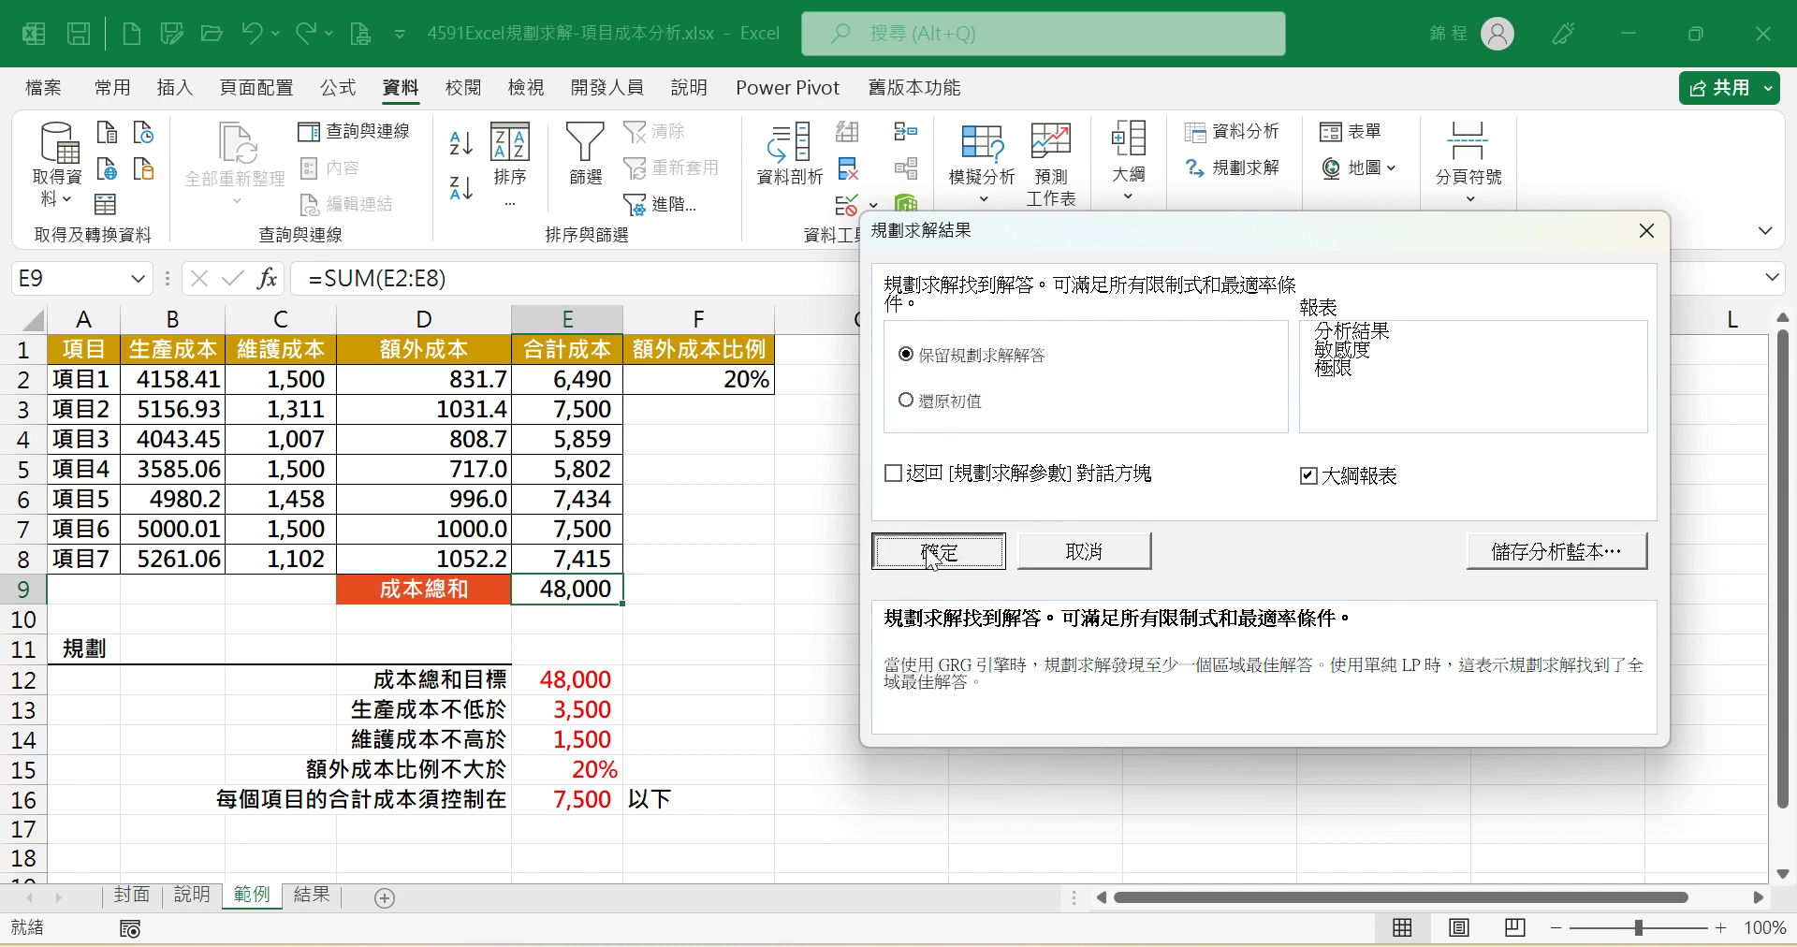
pyautogui.click(1320, 479)
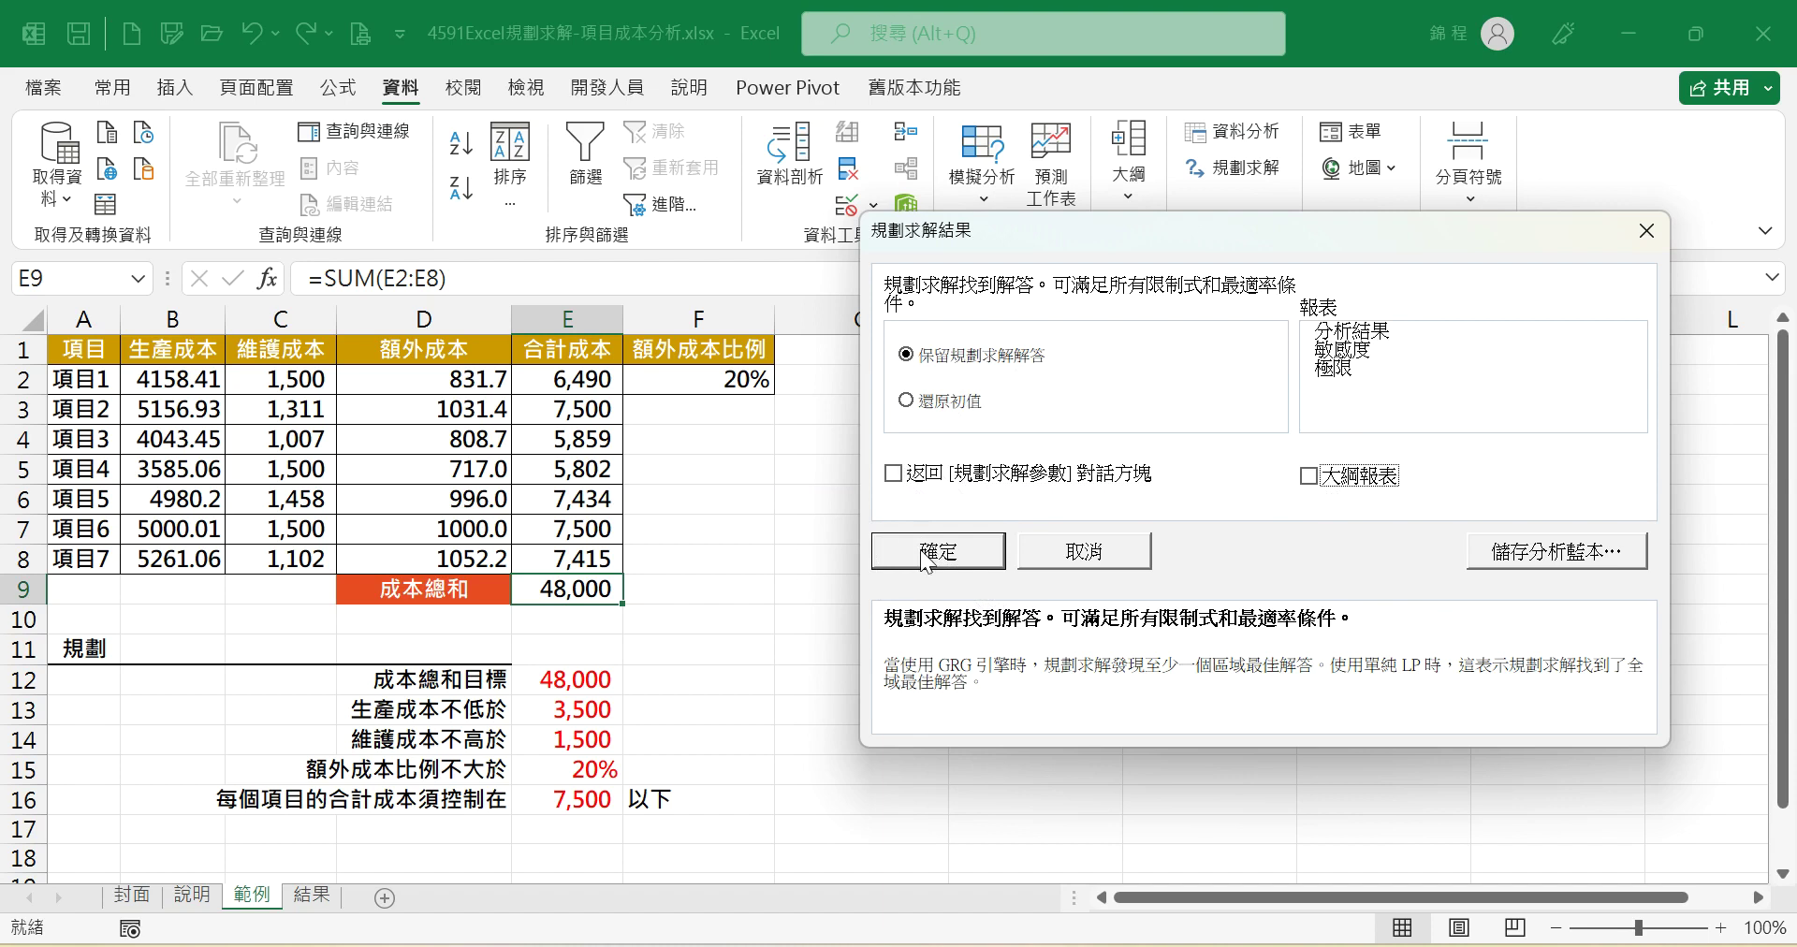
pyautogui.click(908, 566)
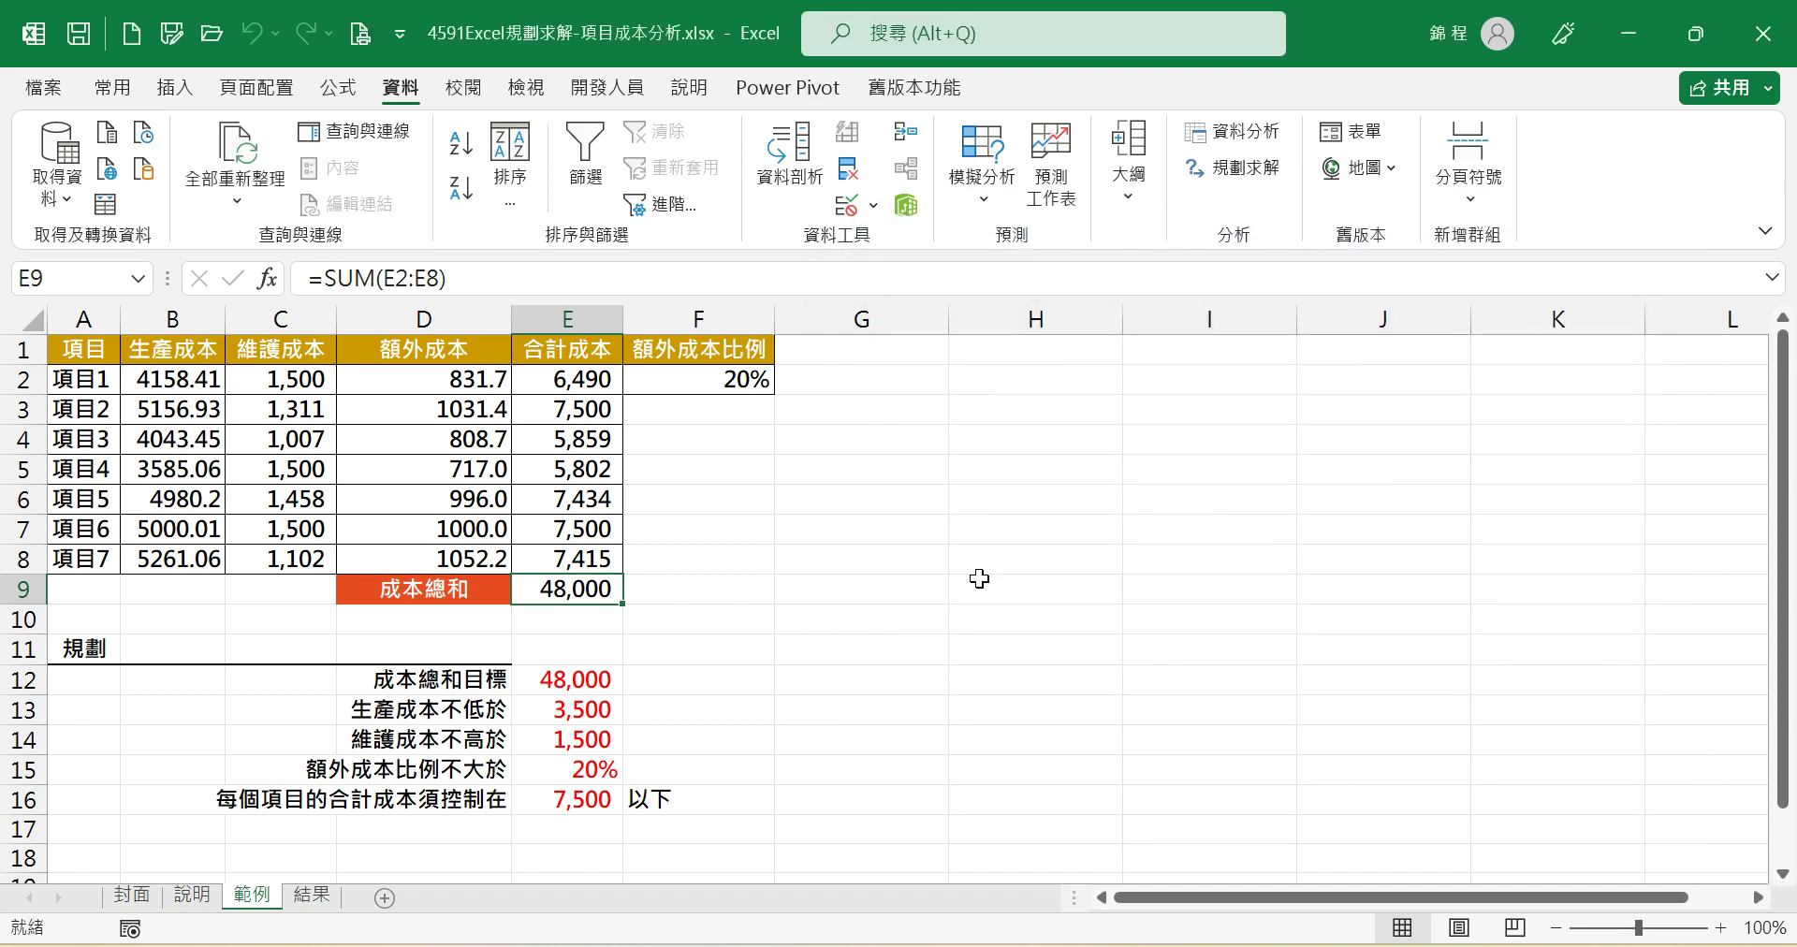